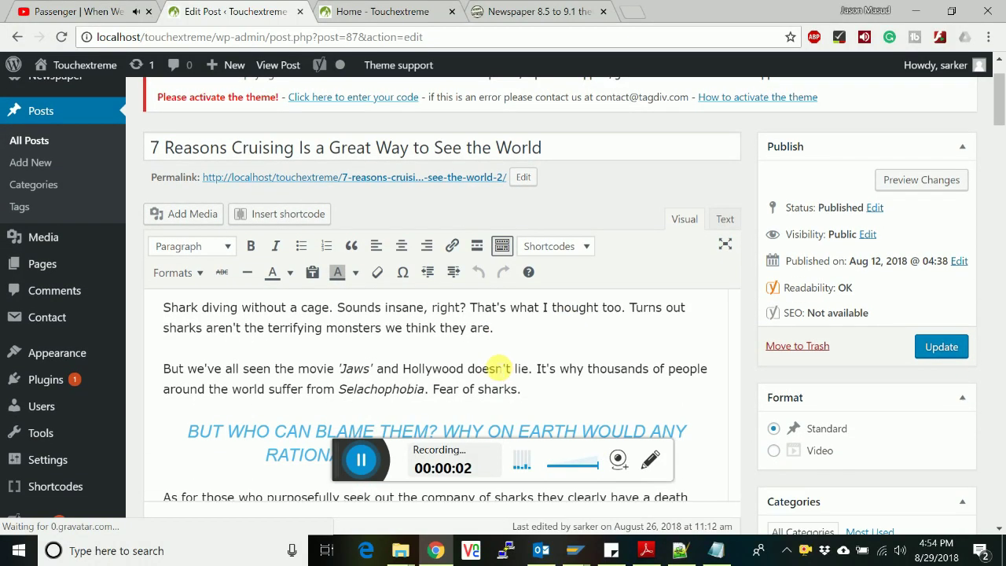
# Step: Cut the 'To help finance…' shark-research funding paragraph out of the post
pyautogui.scroll(-2, 449, 374)
pyautogui.scroll(2, 449, 375)
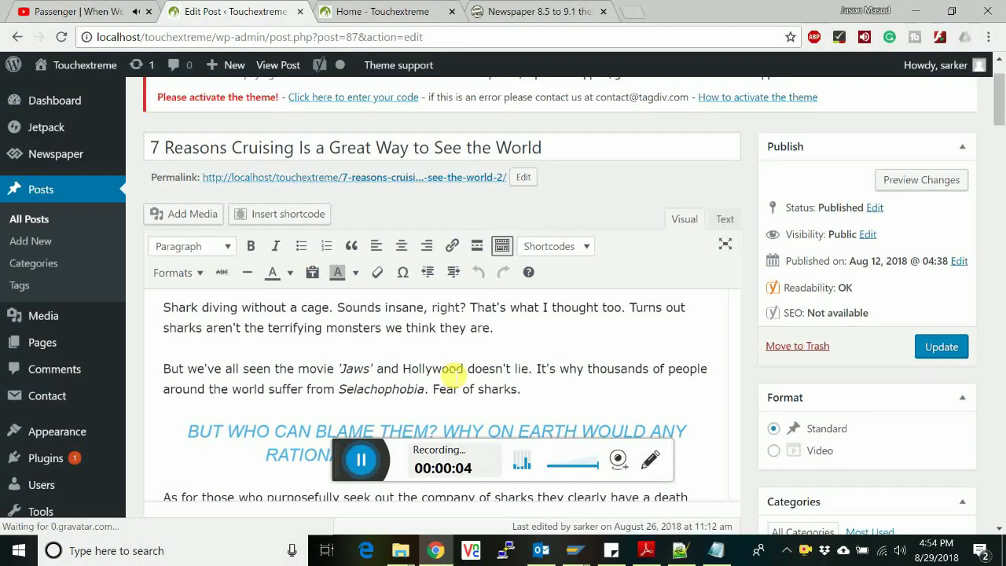
pyautogui.scroll(-4, 454, 375)
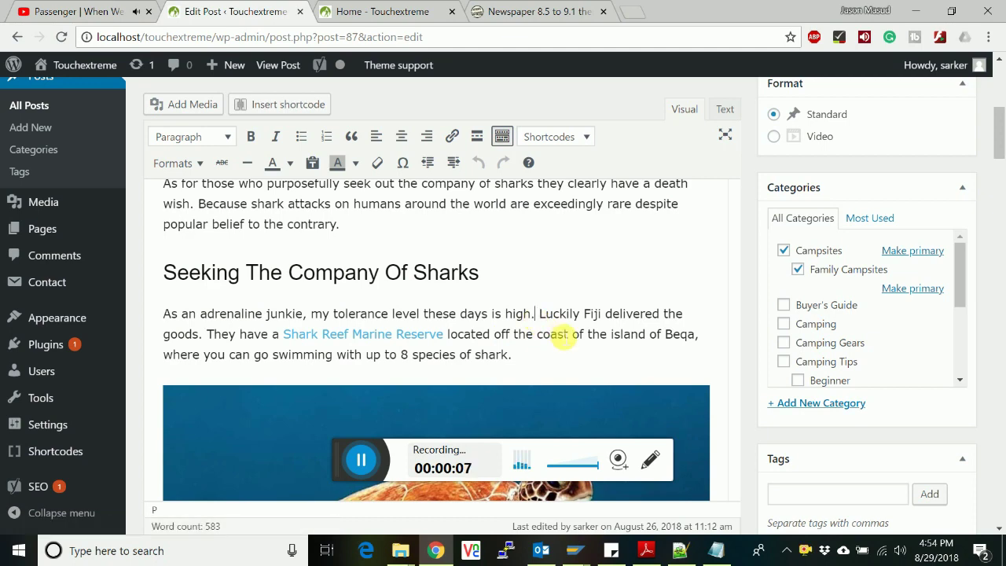
pyautogui.scroll(-1, 562, 340)
pyautogui.scroll(-4, 563, 340)
pyautogui.scroll(-3, 563, 340)
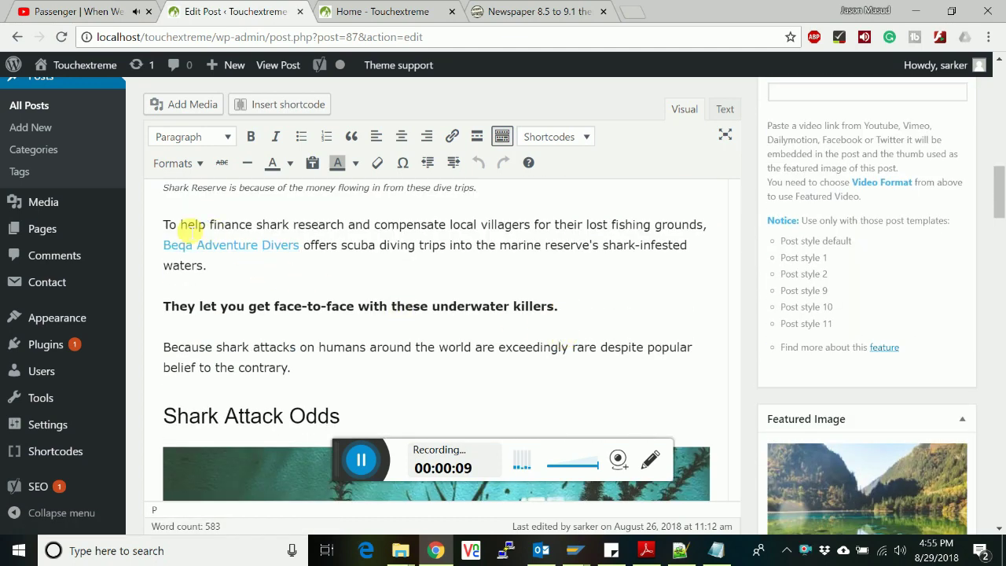
pyautogui.moveTo(169, 226)
pyautogui.mouseDown()
pyautogui.moveTo(168, 251)
pyautogui.moveTo(191, 262)
pyautogui.mouseUp()
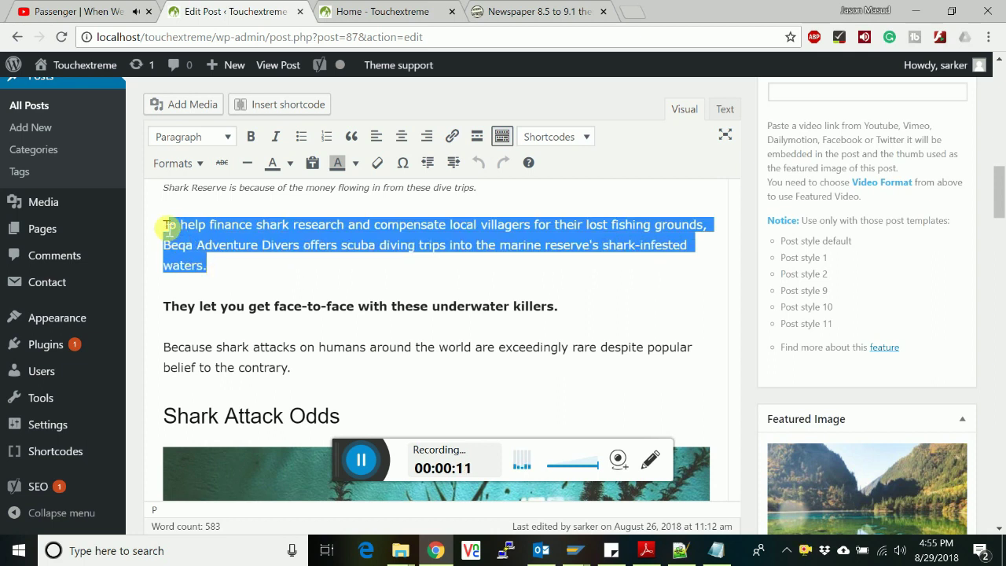
pyautogui.click(167, 228)
pyautogui.moveTo(170, 229); pyautogui.dragTo(210, 270)
pyautogui.hotkey('ctrl', 'c')
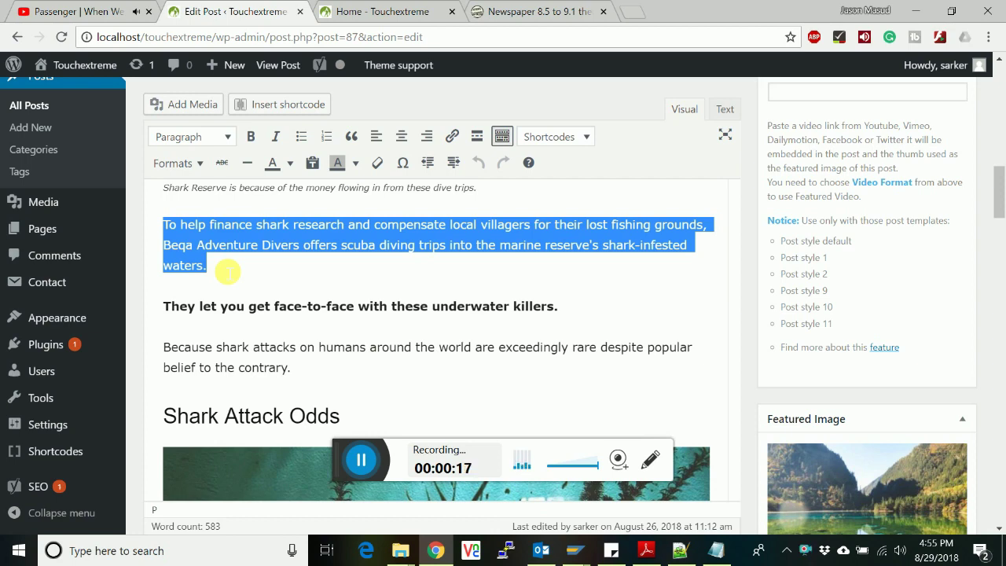
pyautogui.press('Delete')
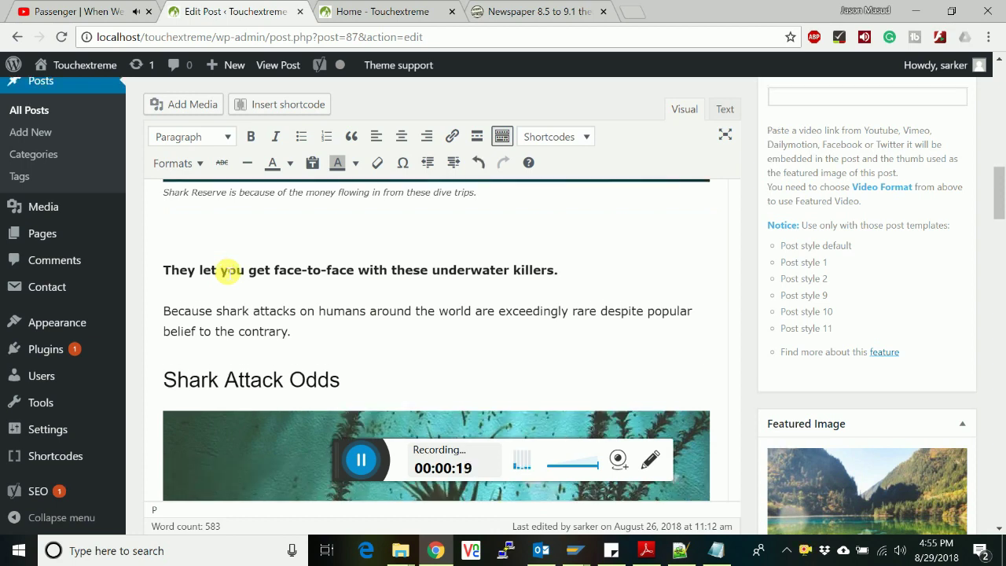
# Step: Dismiss the Theme Activation alert and scroll through the remaining post
pyautogui.scroll(-1, 227, 269)
pyautogui.scroll(-1, 353, 246)
pyautogui.scroll(-5, 359, 259)
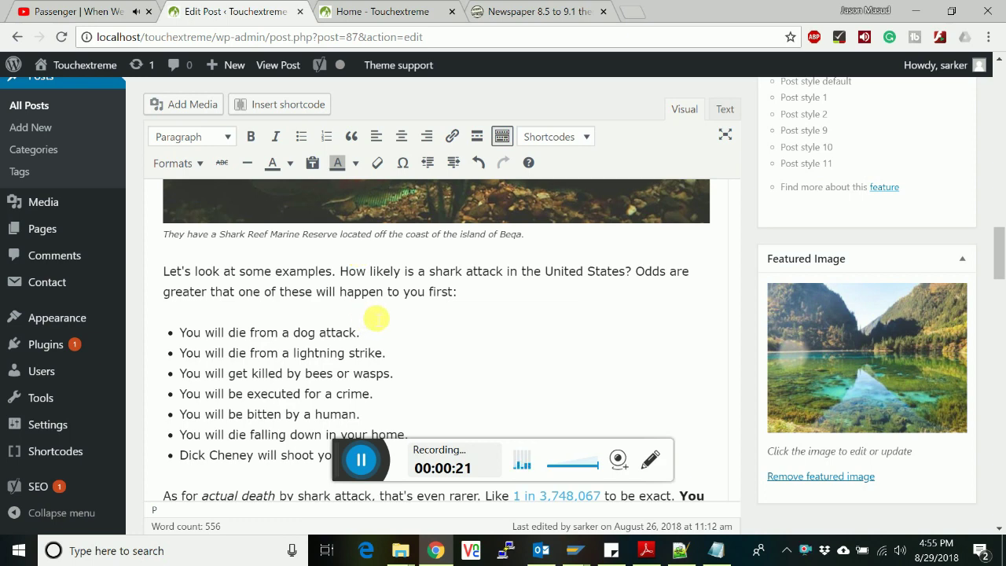
pyautogui.scroll(-4, 399, 312)
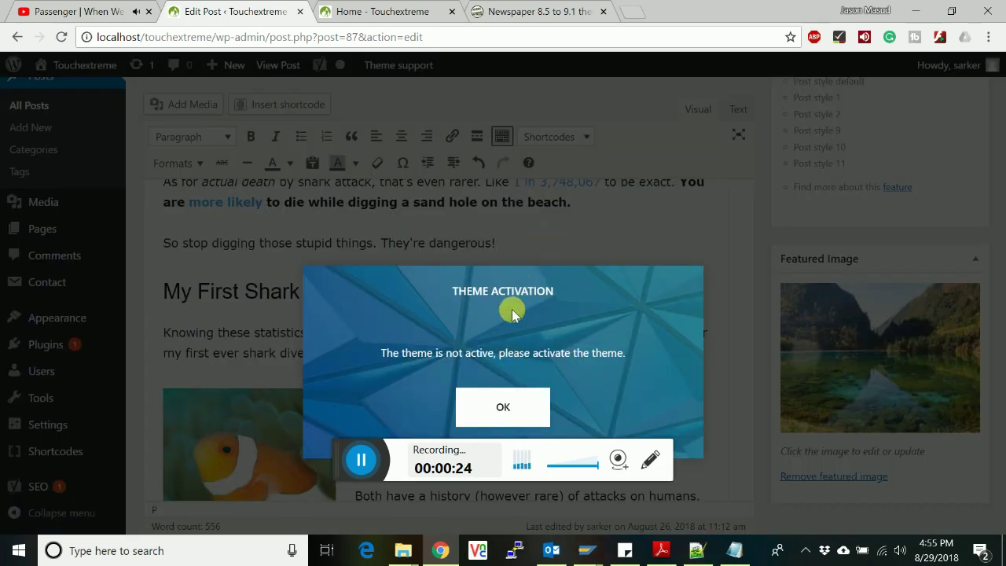
pyautogui.moveTo(511, 297); pyautogui.dragTo(506, 256)
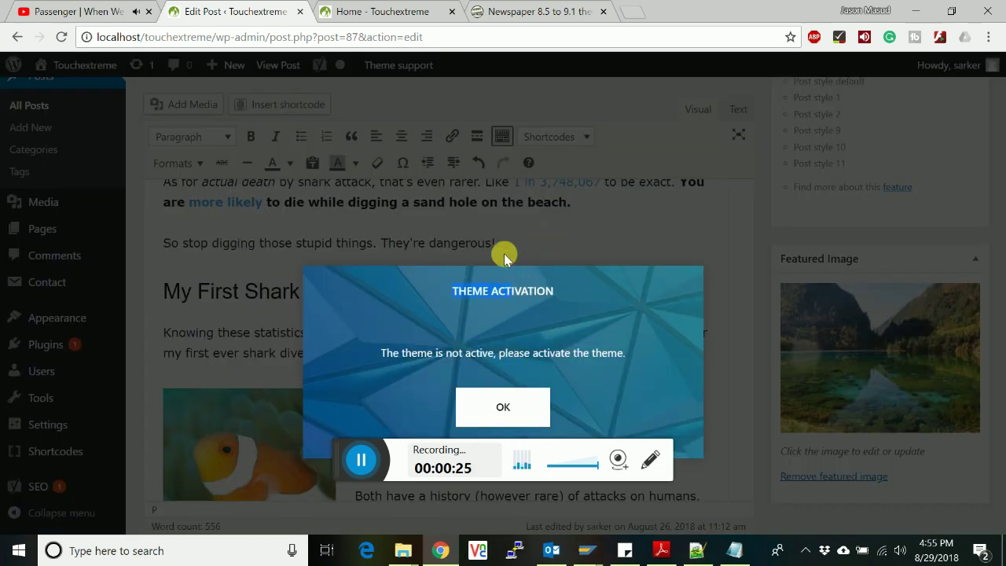
pyautogui.click(510, 413)
pyautogui.scroll(-1, 505, 411)
pyautogui.scroll(-1, 503, 401)
pyautogui.scroll(-5, 500, 389)
pyautogui.scroll(-2, 500, 388)
pyautogui.scroll(3, 491, 370)
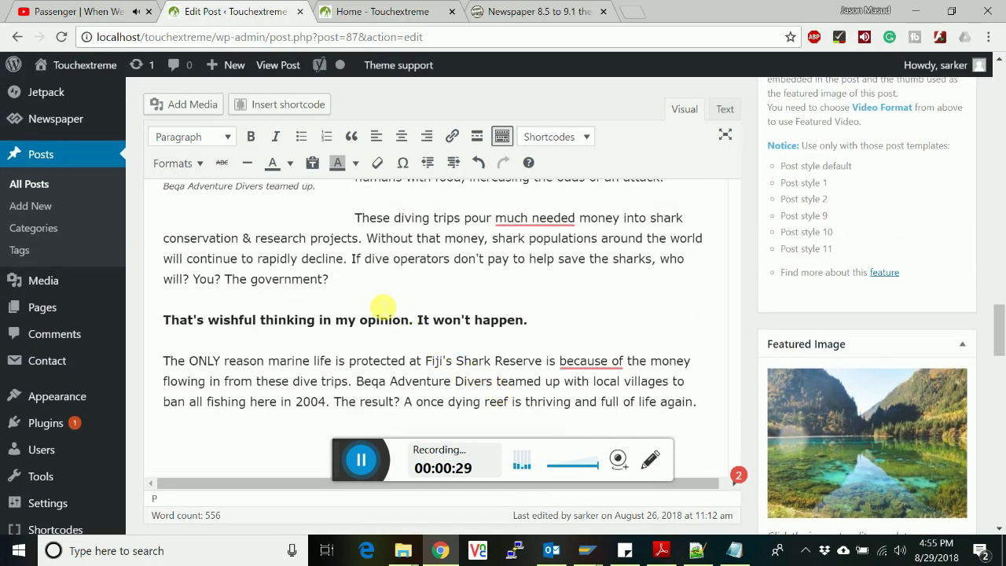
# Step: Paste the funding paragraph as a new paragraph after 'The government?' and dismiss the alert
pyautogui.click(363, 281)
pyautogui.press('Return')
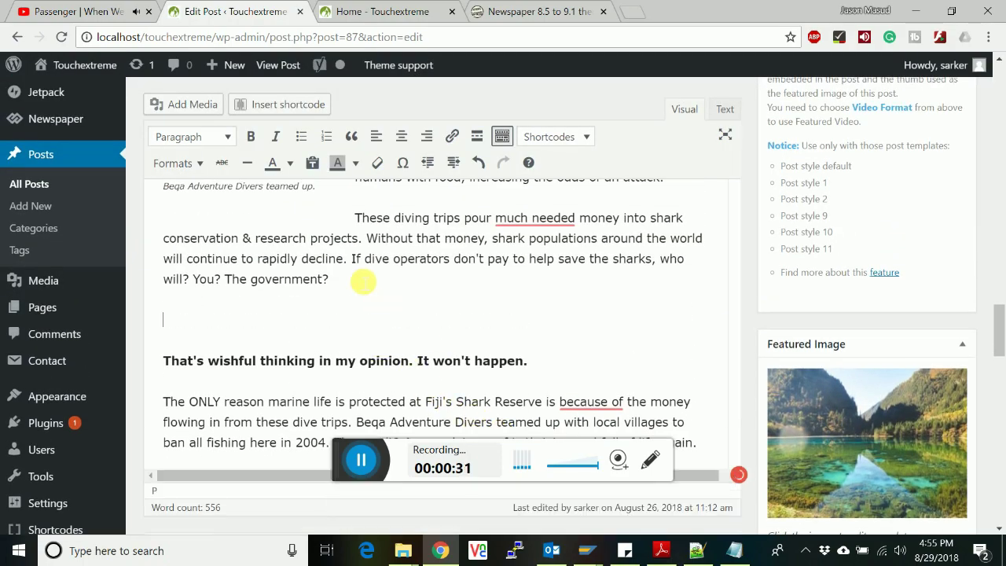
pyautogui.hotkey('ctrl', 'v')
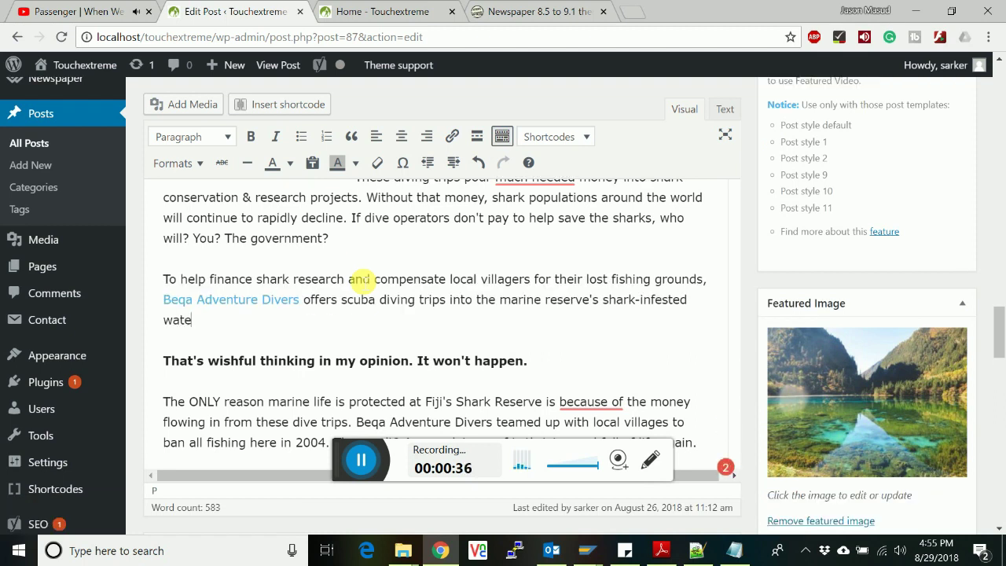
pyautogui.press('BackSpace')
pyautogui.press('BackSpace')
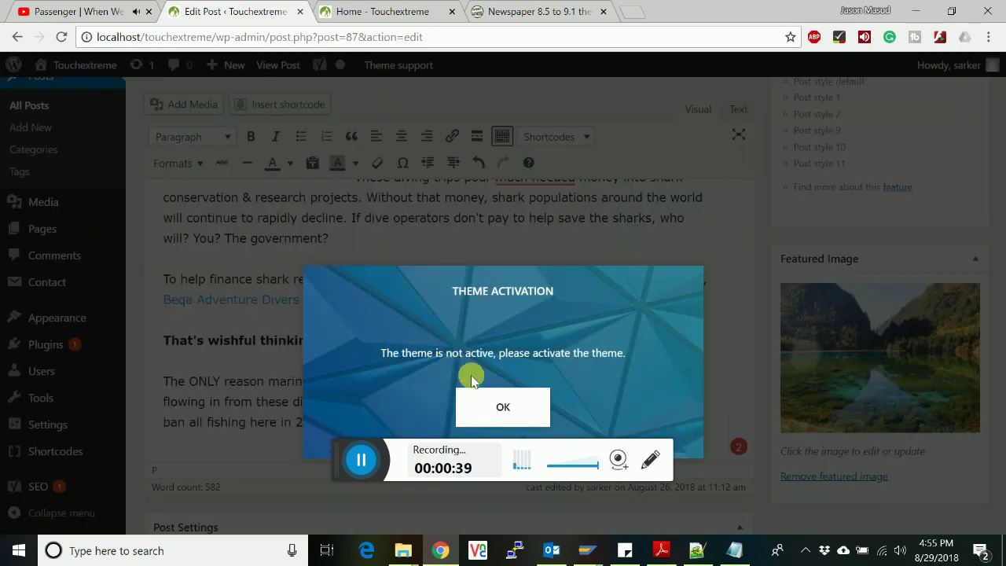
pyautogui.click(495, 408)
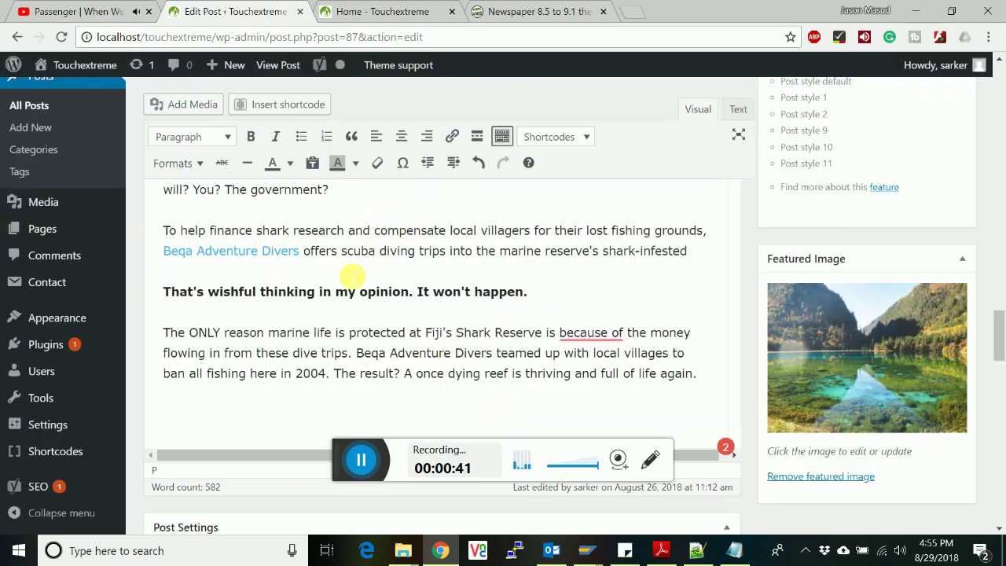
# Step: Trim the pasted sentence to end at 'lost fishing grounds.' and undo a second paste
pyautogui.click(614, 251)
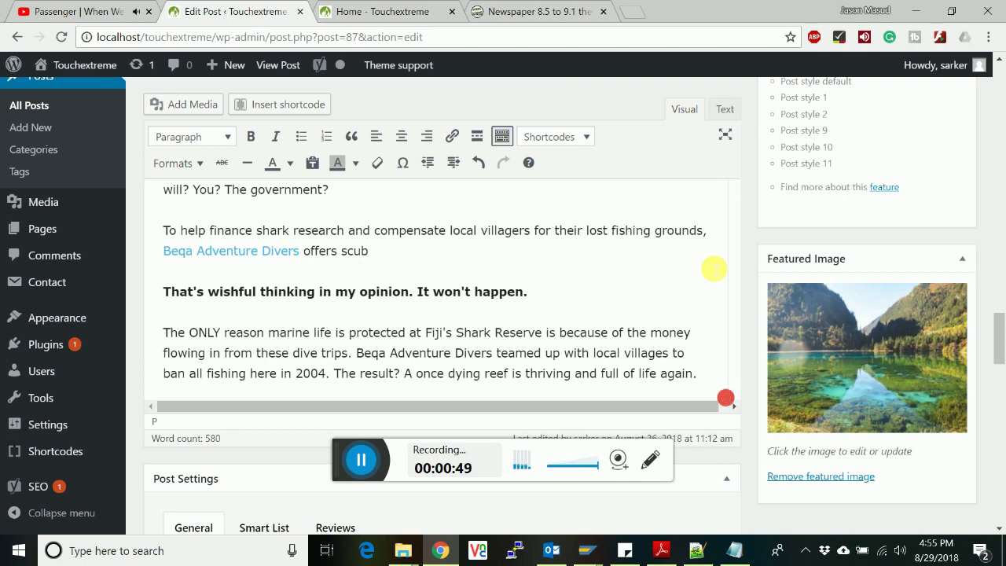
pyautogui.press('BackSpace')
pyautogui.press('BackSpace')
pyautogui.press('BackSpace')
pyautogui.press('BackSpace')
pyautogui.press('BackSpace')
pyautogui.press('BackSpace')
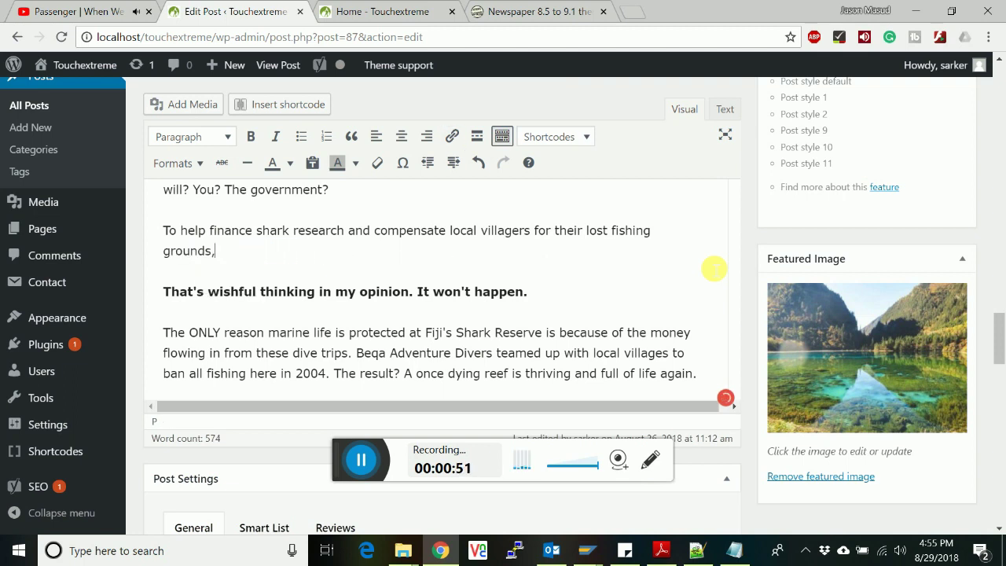
pyautogui.press('BackSpace')
pyautogui.press('BackSpace')
pyautogui.write('.')
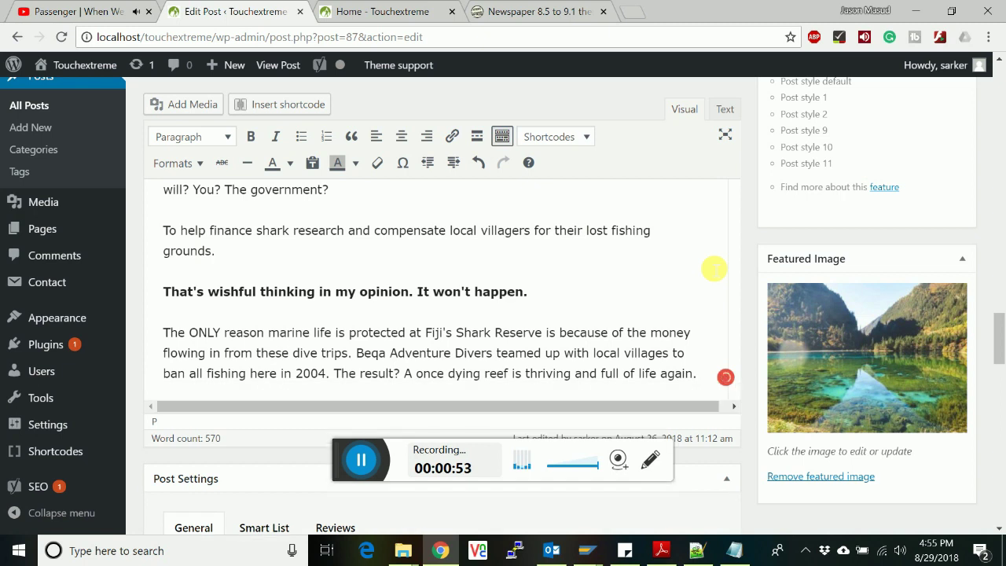
pyautogui.press('Return')
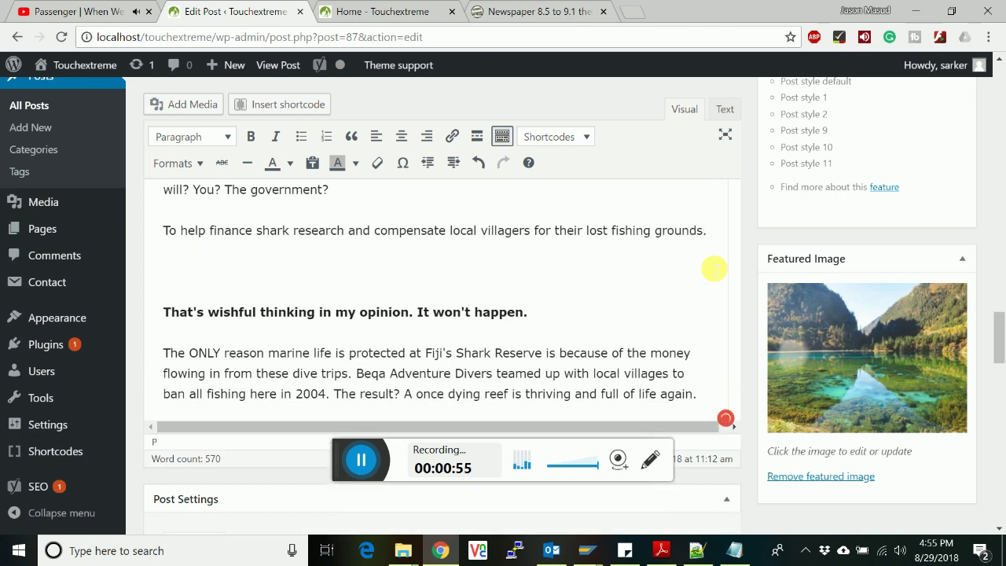
pyautogui.hotkey('ctrl', 'v')
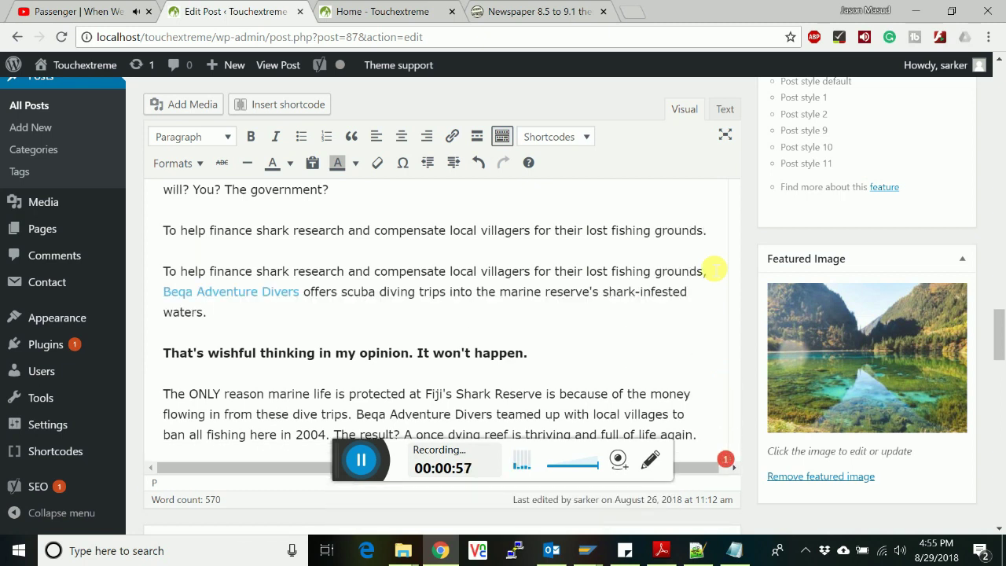
pyautogui.hotkey('ctrl', 'z')
# Step: Dismiss the Theme Activation alert again and bring up the td_ajax.php instructions note in Notepad
pyautogui.scroll(-5, 507, 270)
pyautogui.scroll(-5, 456, 276)
pyautogui.scroll(10, 456, 276)
pyautogui.scroll(5, 489, 325)
pyautogui.scroll(3, 489, 324)
pyautogui.scroll(3, 489, 325)
pyautogui.scroll(2, 486, 325)
pyautogui.scroll(3, 483, 324)
pyautogui.scroll(2, 482, 324)
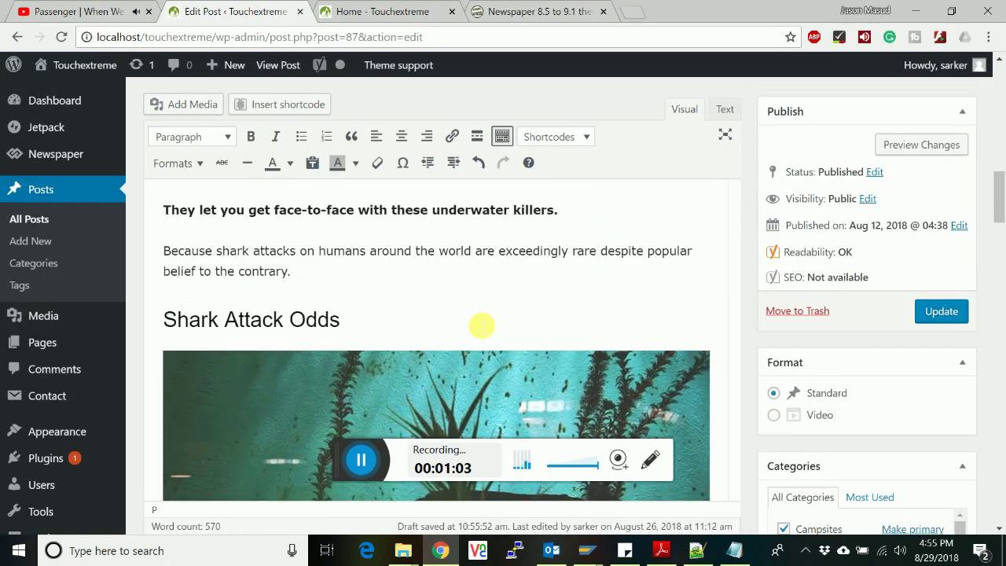
pyautogui.scroll(3, 479, 325)
pyautogui.scroll(3, 478, 324)
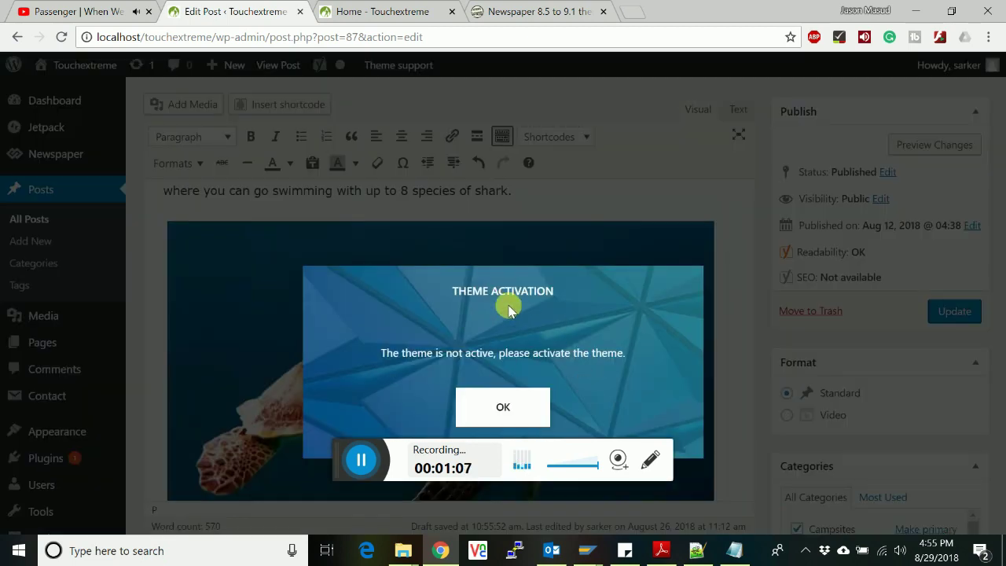
pyautogui.click(519, 421)
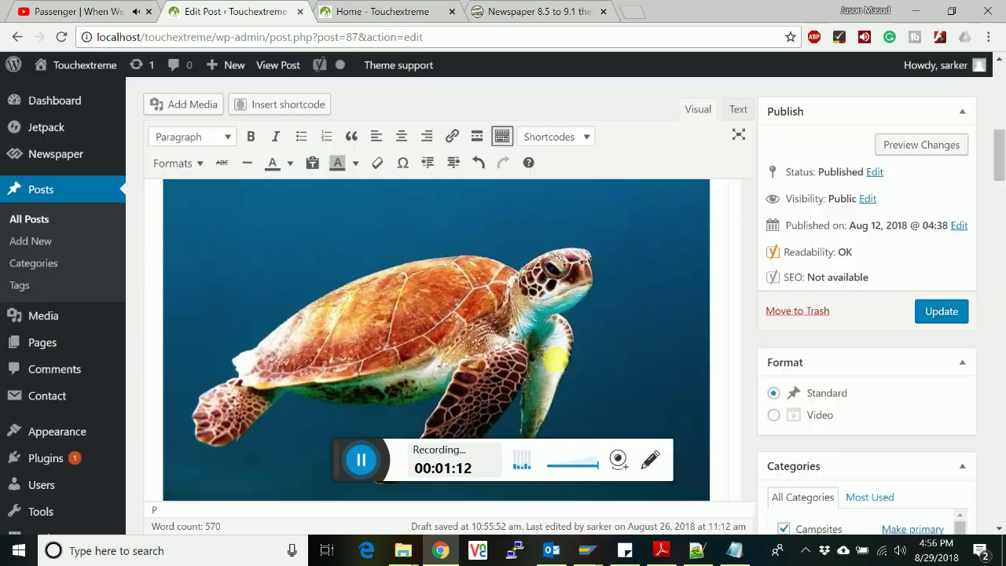
pyautogui.click(733, 550)
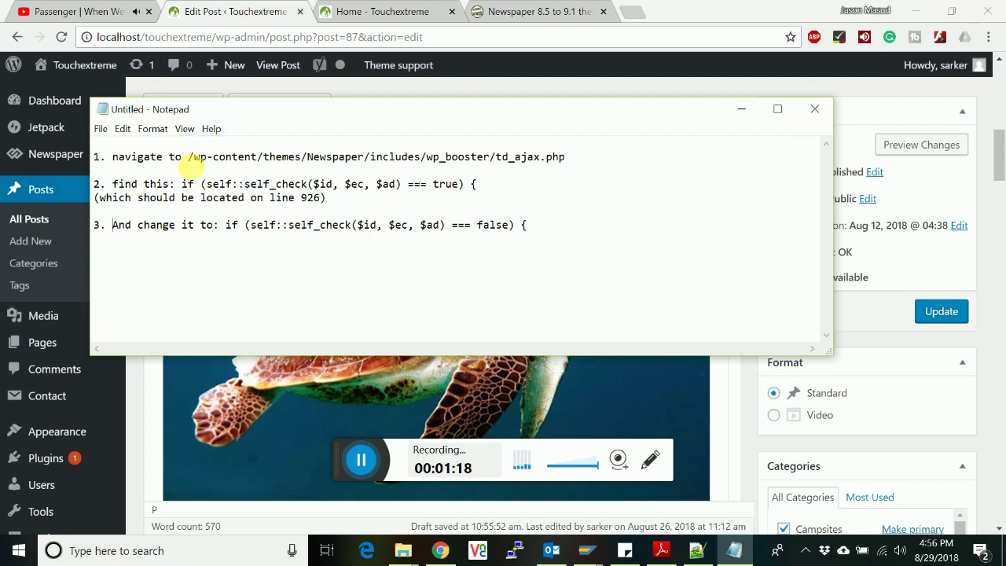
# Step: Browse to themes > Newspaper > includes > wp_booster and right-click td_ajax.php
pyautogui.moveTo(194, 157); pyautogui.dragTo(511, 168)
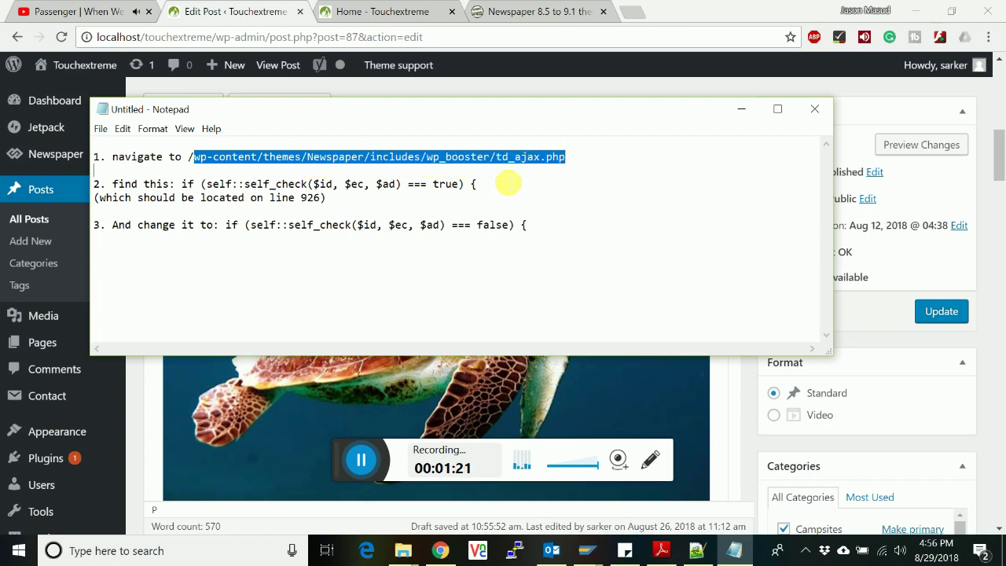
pyautogui.moveTo(403, 551)
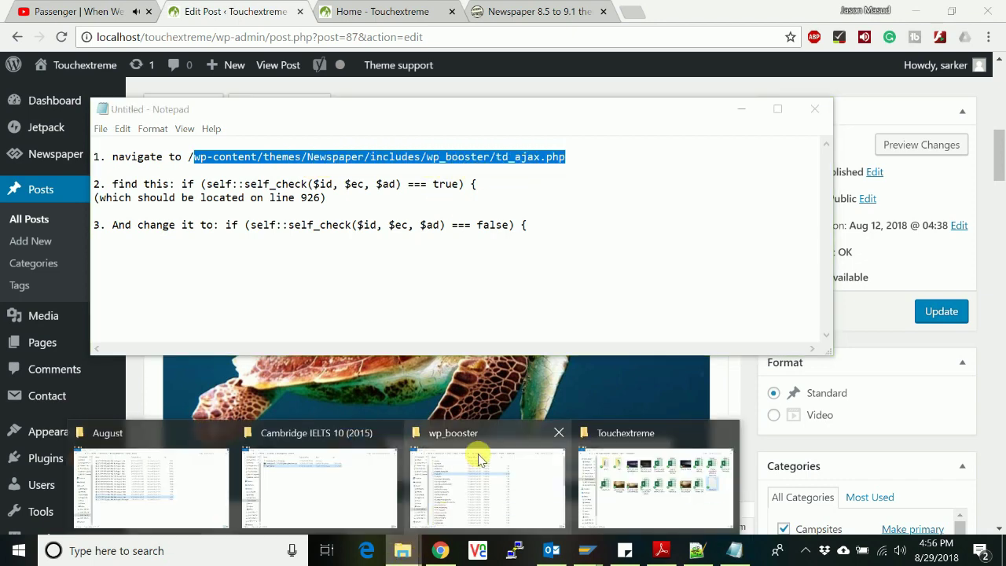
pyautogui.click(478, 458)
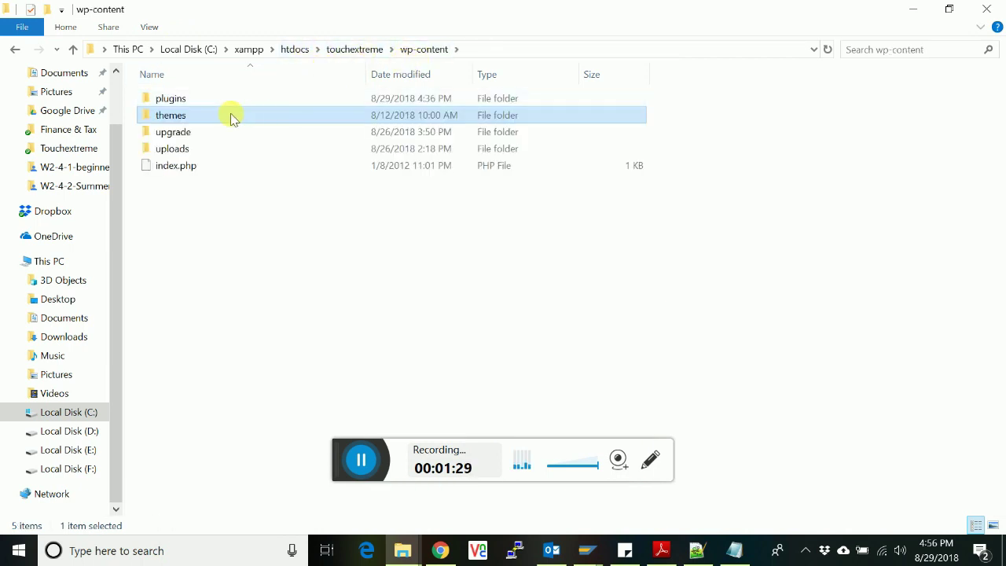
pyautogui.doubleClick(233, 118)
pyautogui.click(172, 102)
pyautogui.doubleClick(172, 102)
pyautogui.doubleClick(183, 115)
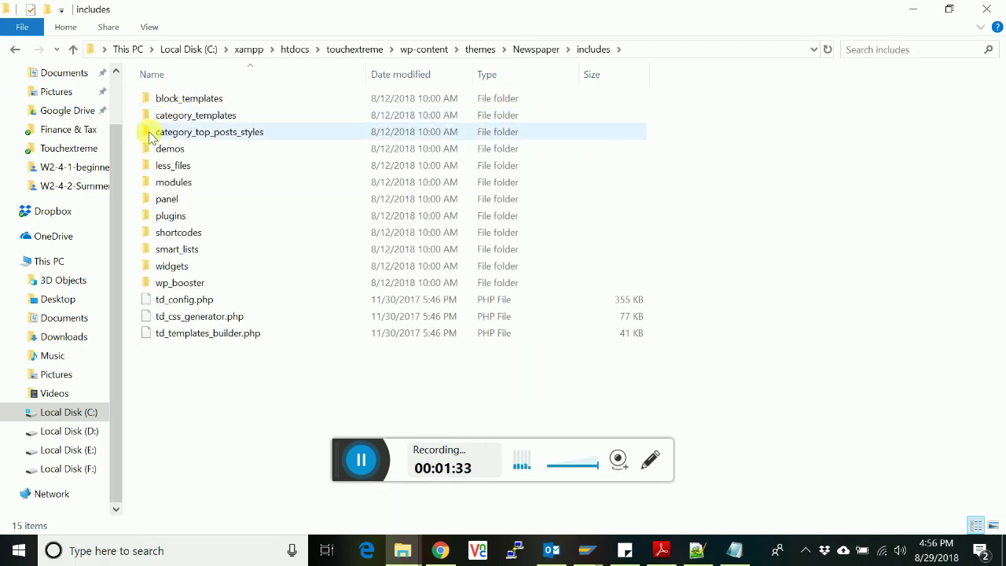
pyautogui.doubleClick(183, 283)
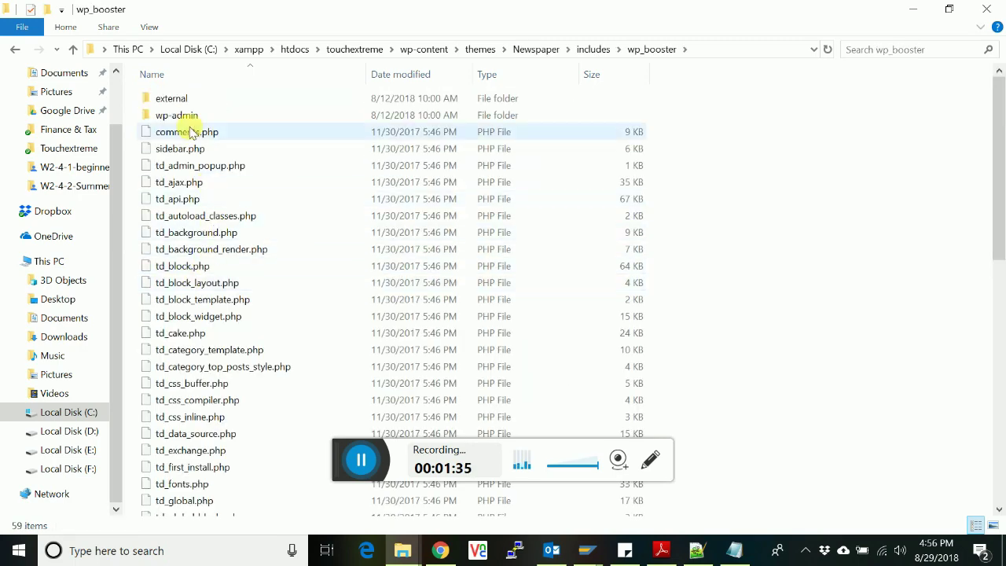
pyautogui.click(180, 184)
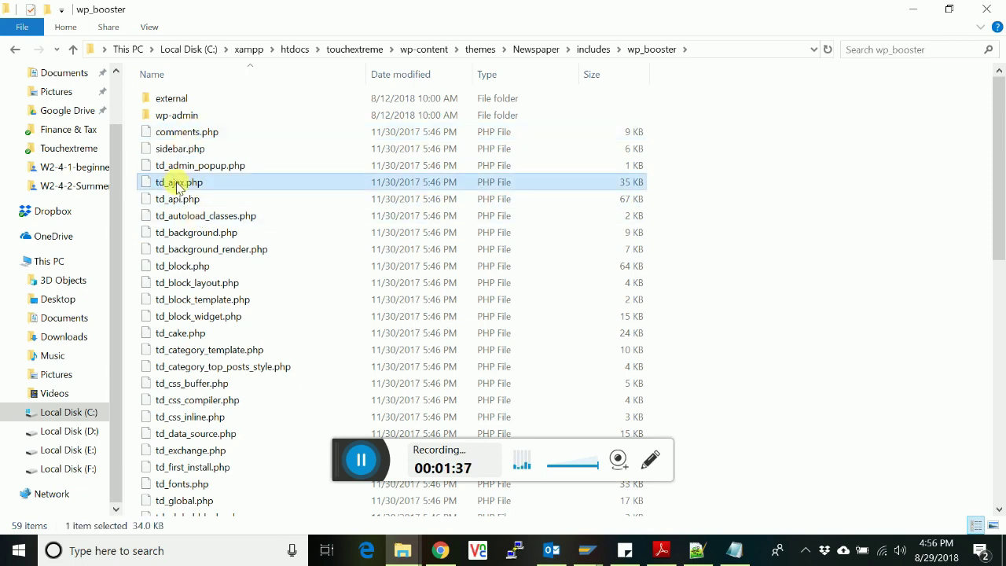
pyautogui.rightClick(194, 188)
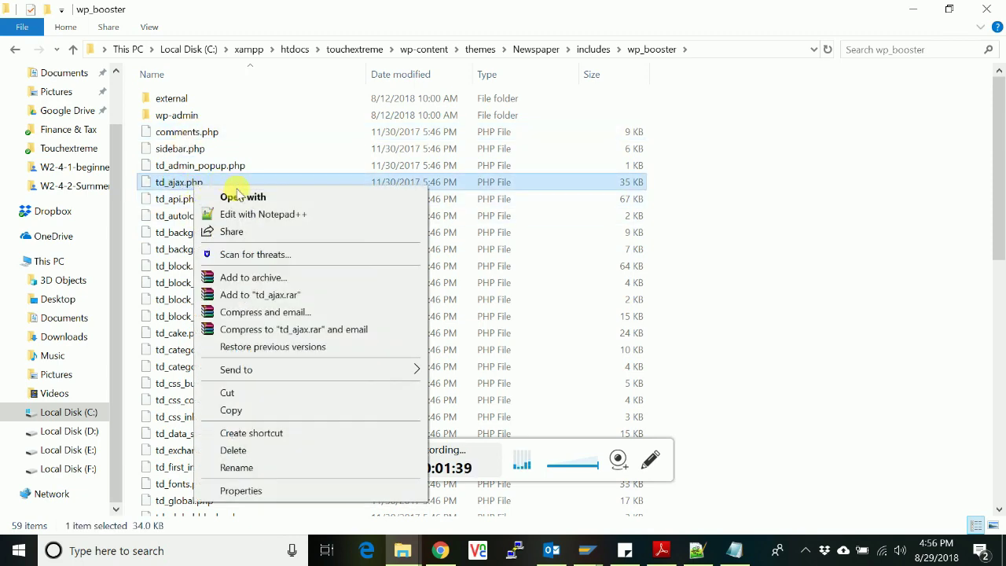
pyautogui.click(252, 213)
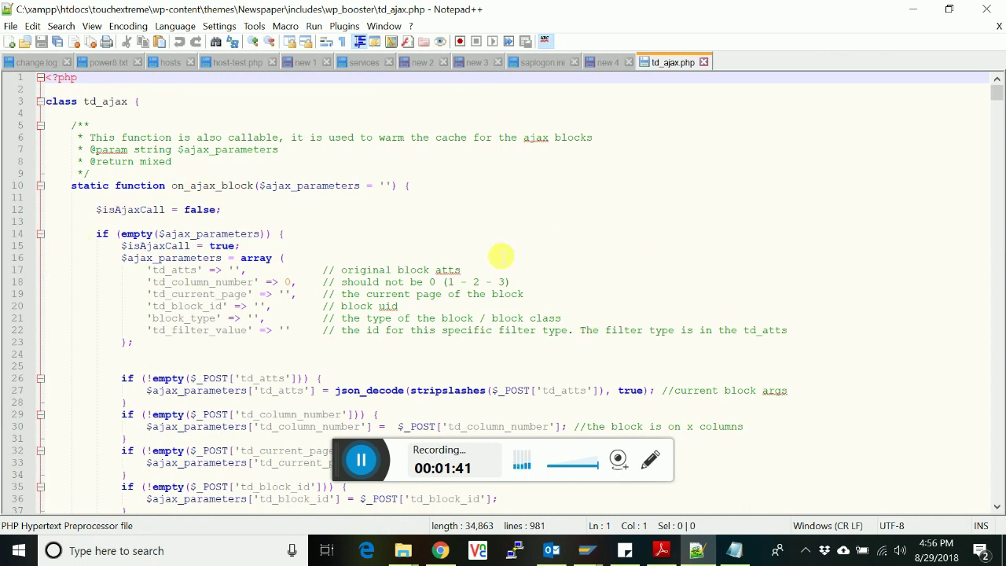
pyautogui.scroll(-1, 510, 281)
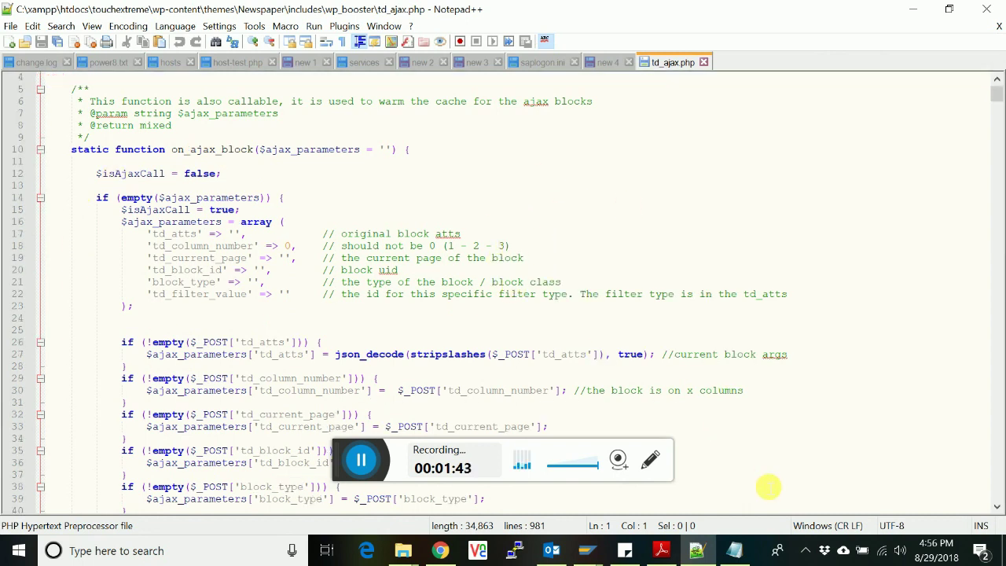
pyautogui.click(732, 552)
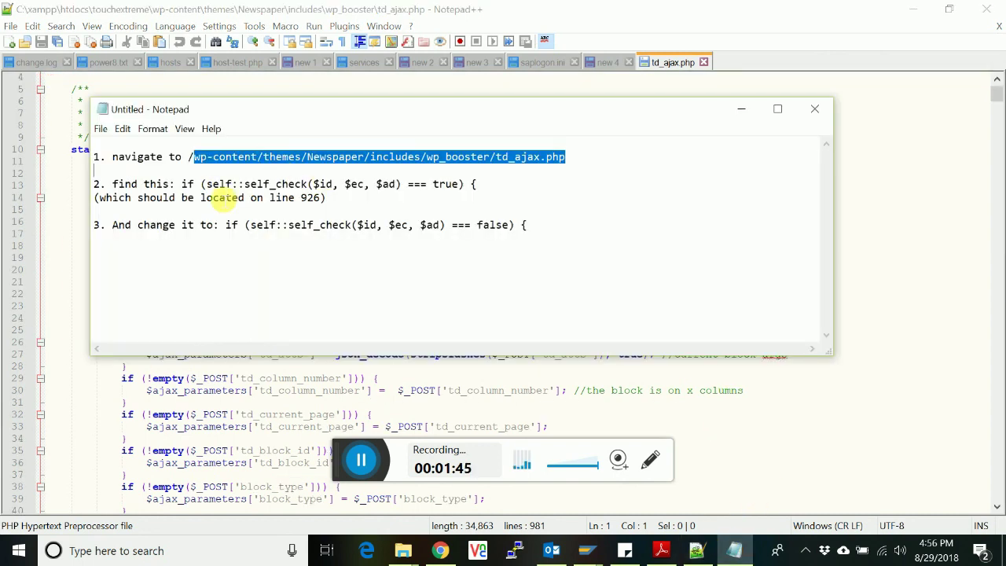
pyautogui.moveTo(183, 184); pyautogui.dragTo(488, 188)
pyautogui.hotkey('ctrl', 'c')
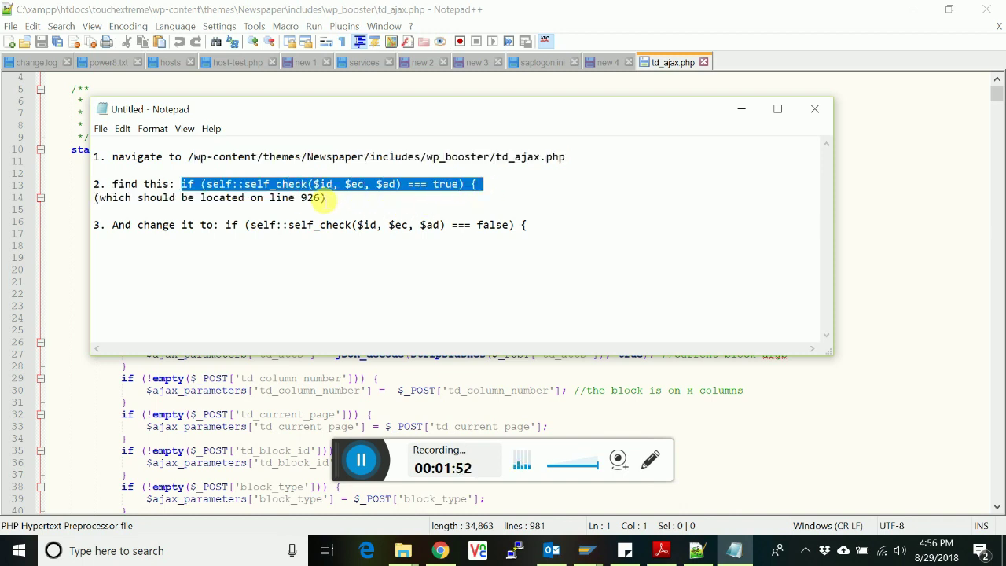
pyautogui.click(894, 191)
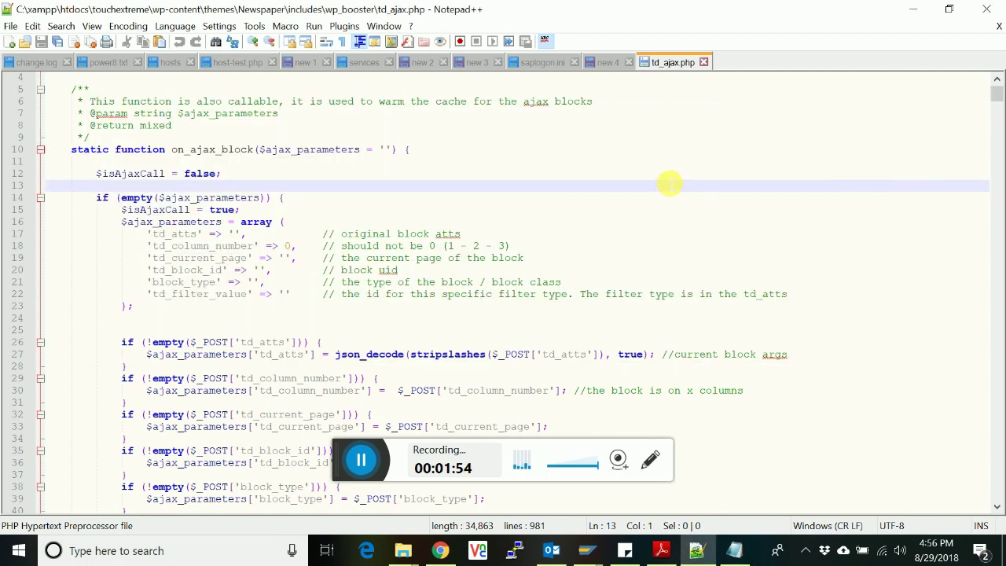
pyautogui.hotkey('ctrl', 'f')
pyautogui.hotkey('ctrl', 'v')
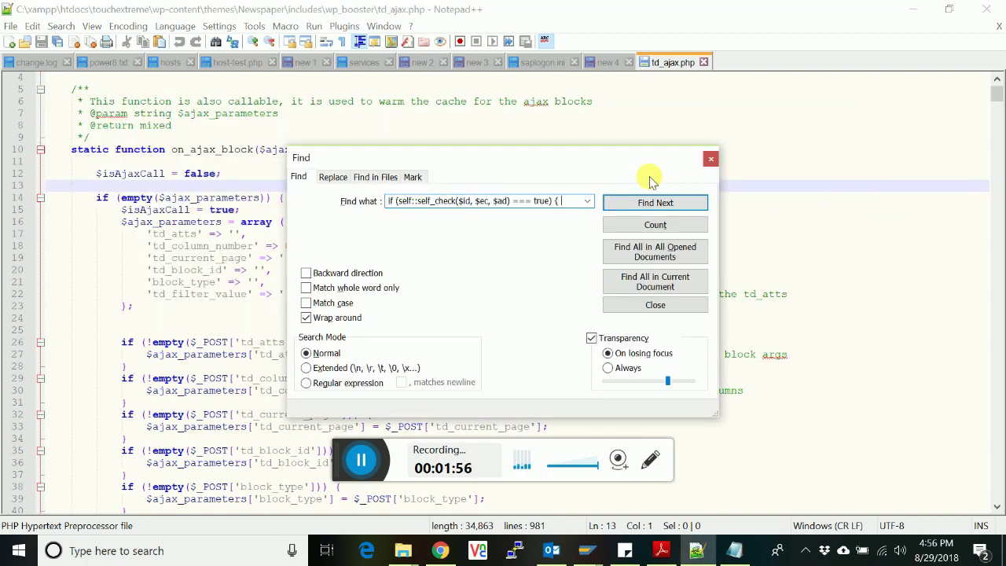
pyautogui.click(647, 203)
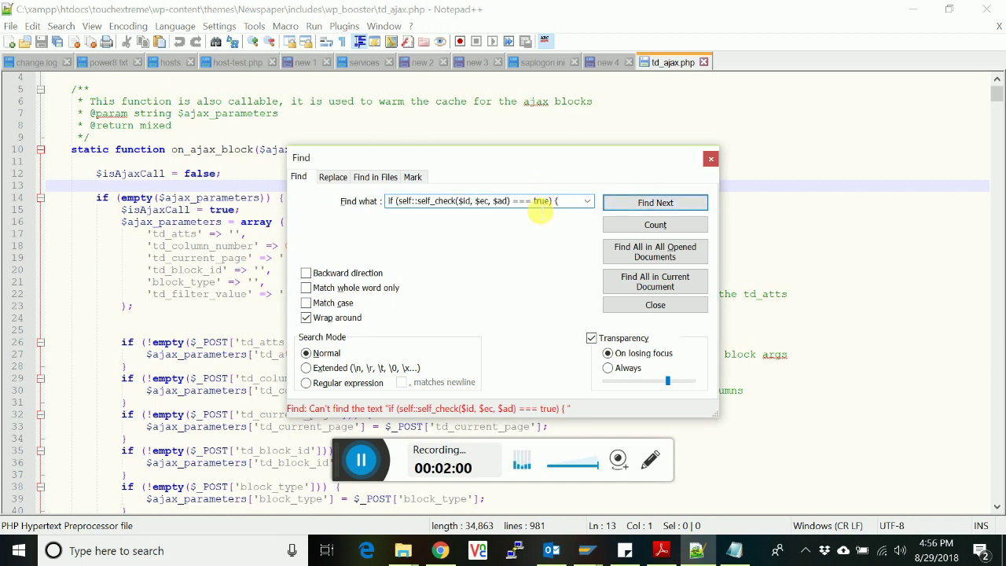
pyautogui.hotkey('ctrl', 'a')
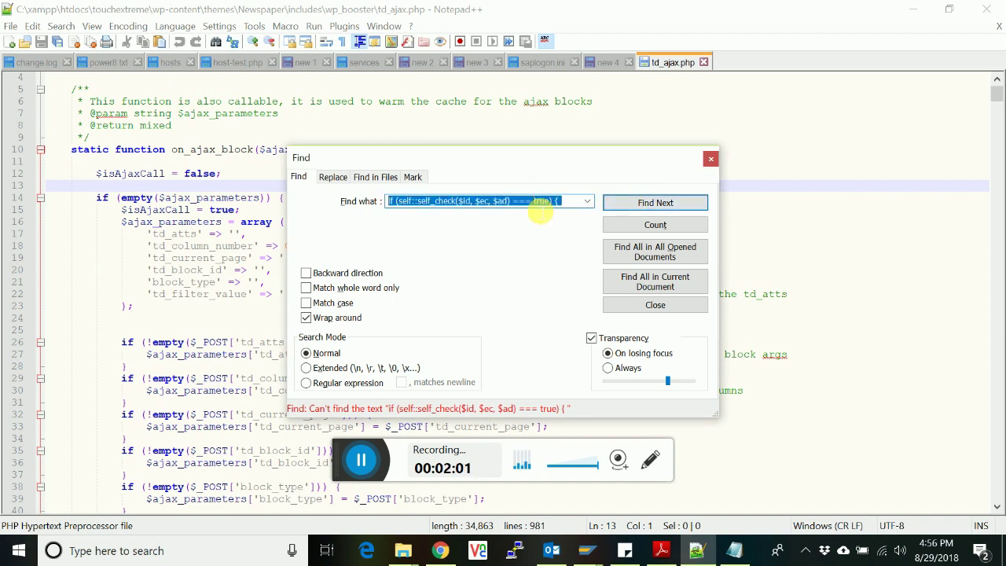
pyautogui.click(645, 202)
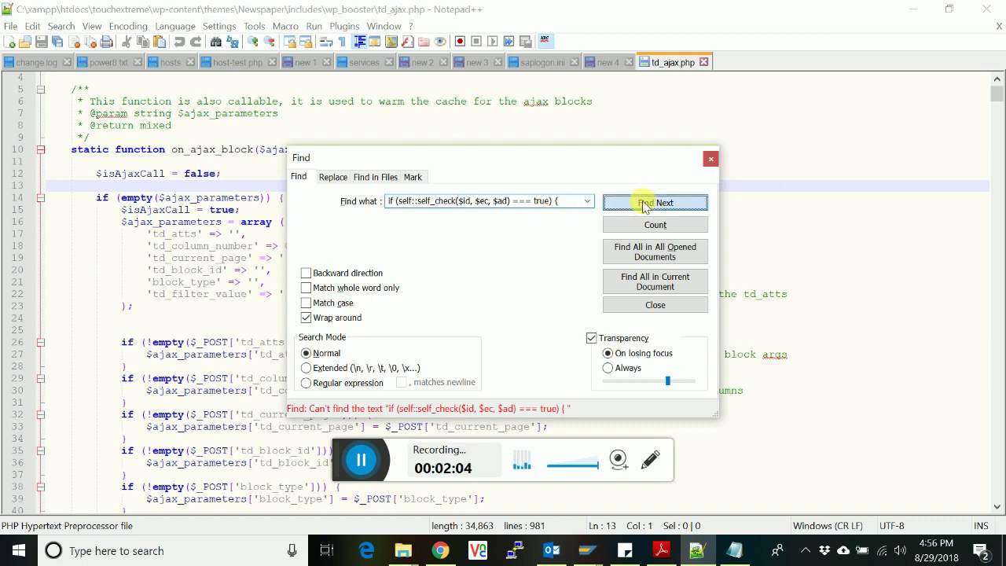
pyautogui.click(573, 201)
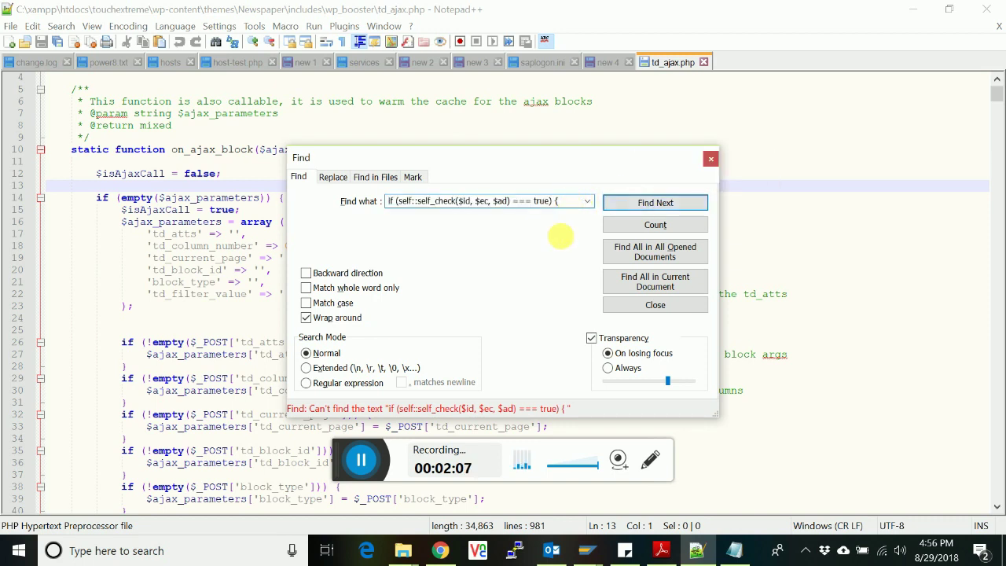
pyautogui.click(731, 555)
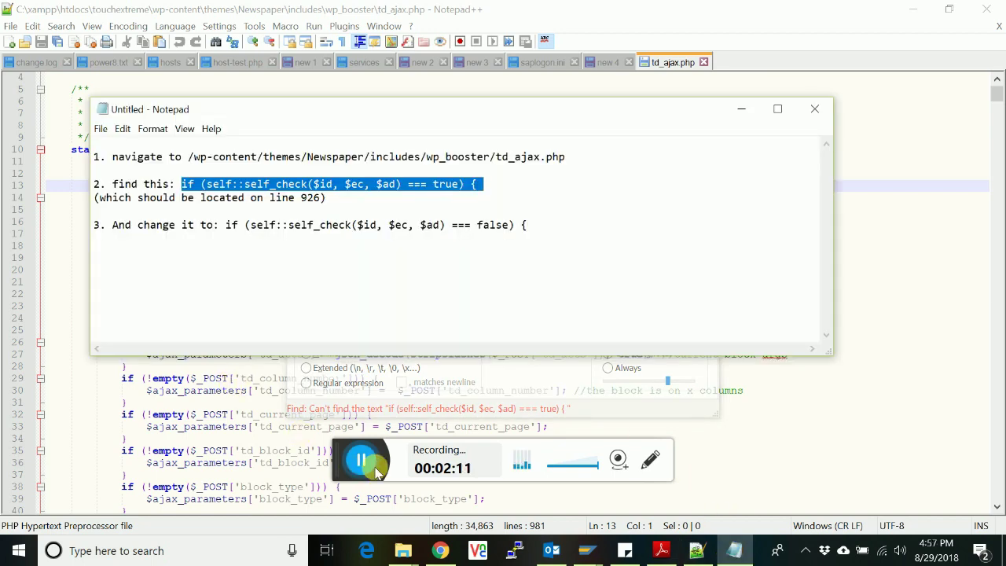
# Step: Search again in Notepad++ and select the self_check === true condition on line 926
pyautogui.hotkey('alt', 'Tab')
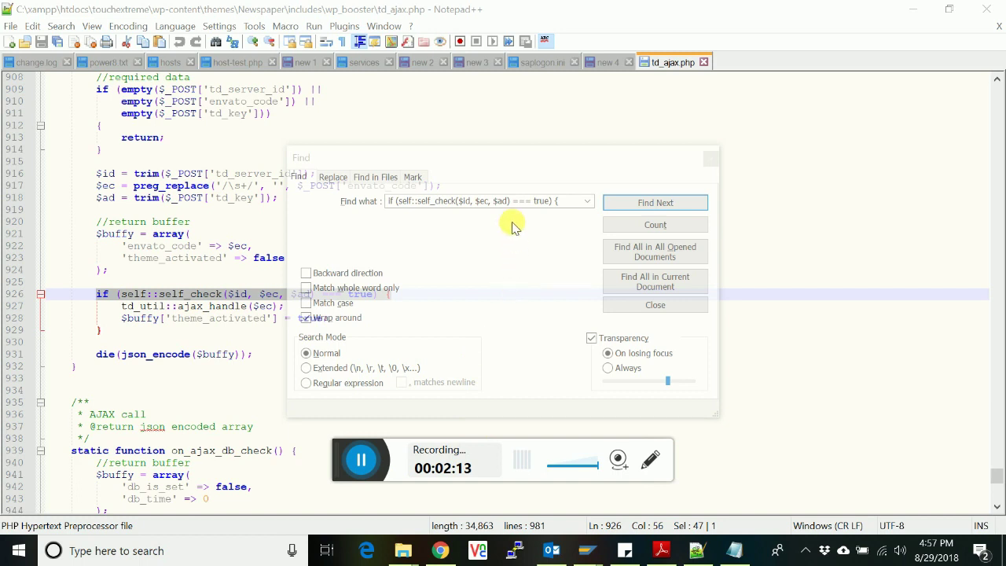
pyautogui.click(510, 208)
pyautogui.click(572, 203)
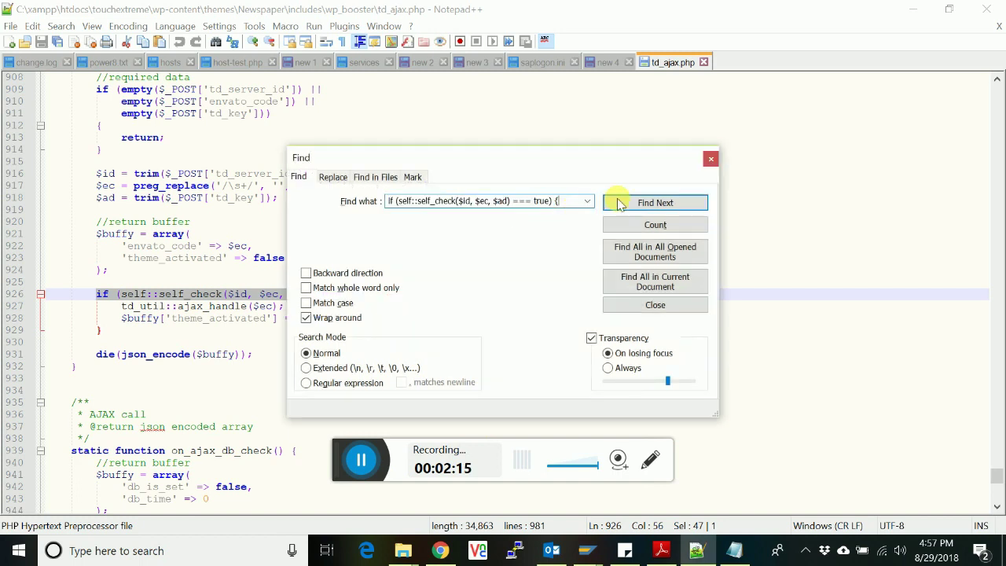
pyautogui.press('Return')
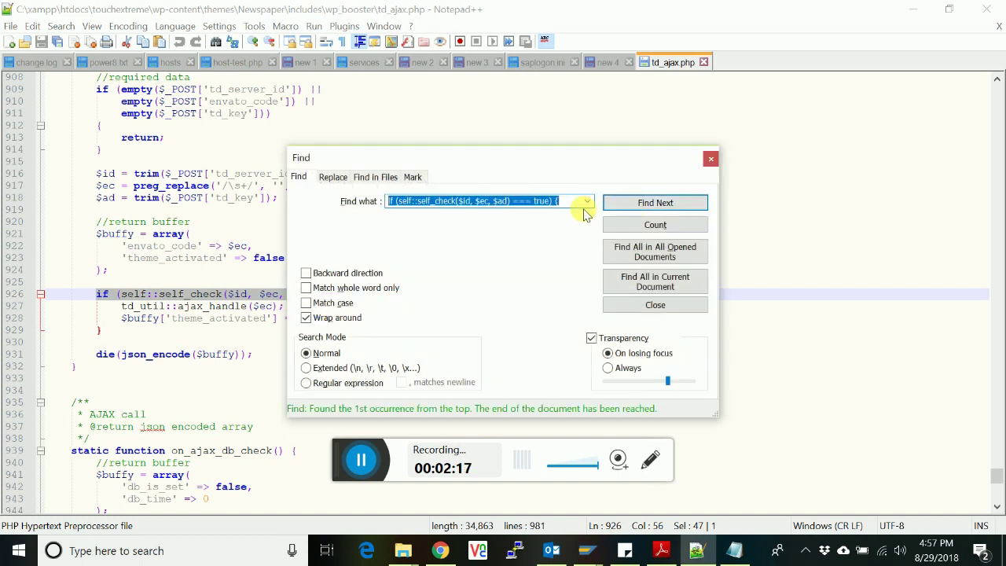
pyautogui.moveTo(574, 162); pyautogui.dragTo(880, 83)
pyautogui.click(308, 283)
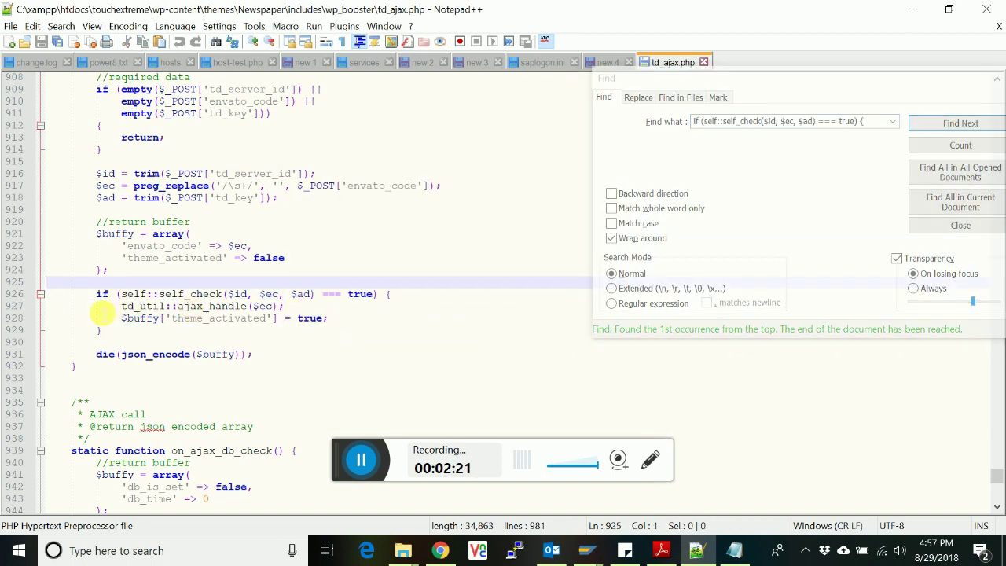
pyautogui.moveTo(104, 304); pyautogui.dragTo(393, 299)
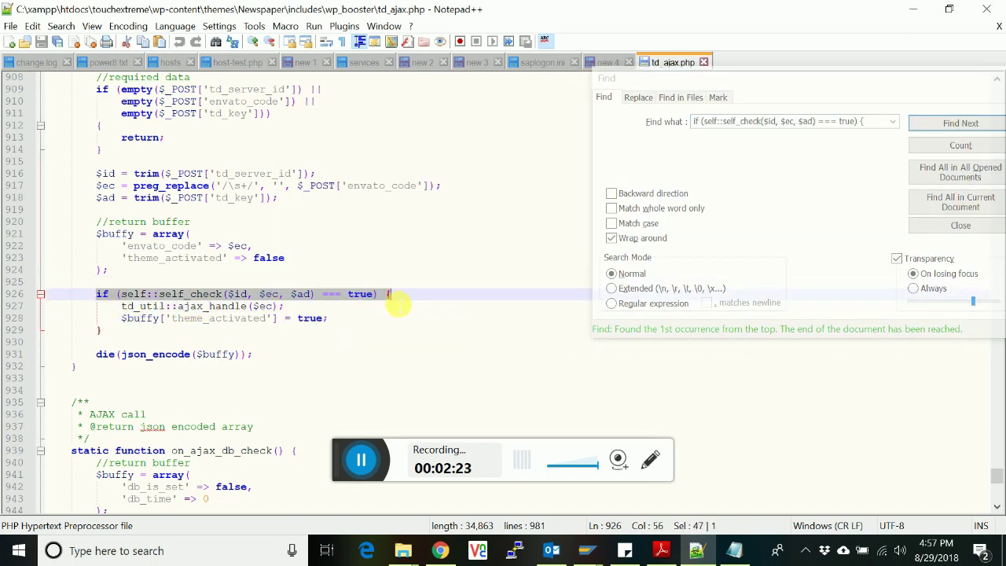
# Step: Close the Find dialog and bring the Notepad instructions back on top
pyautogui.click(981, 84)
pyautogui.moveTo(766, 88); pyautogui.dragTo(660, 92)
pyautogui.click(911, 84)
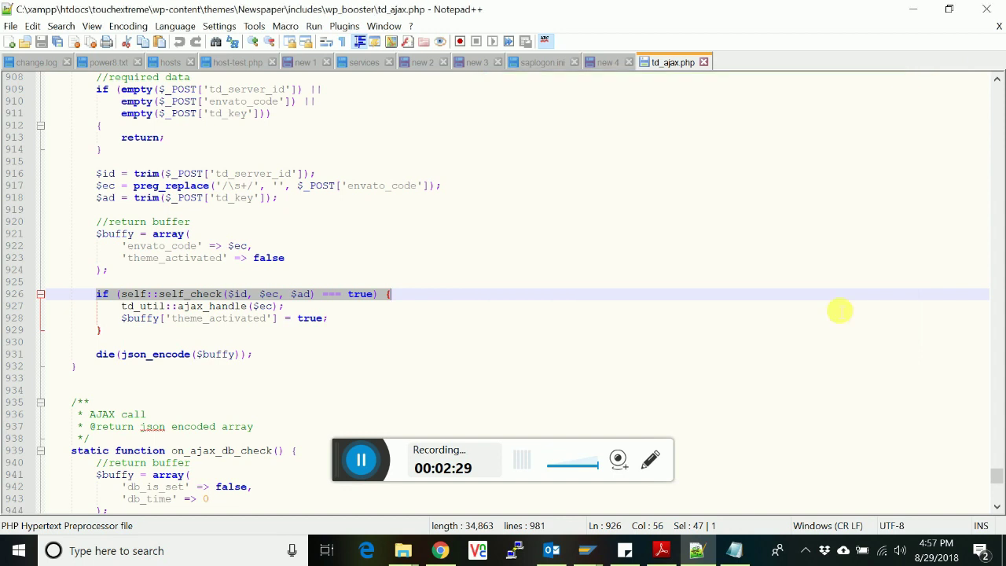
pyautogui.click(734, 550)
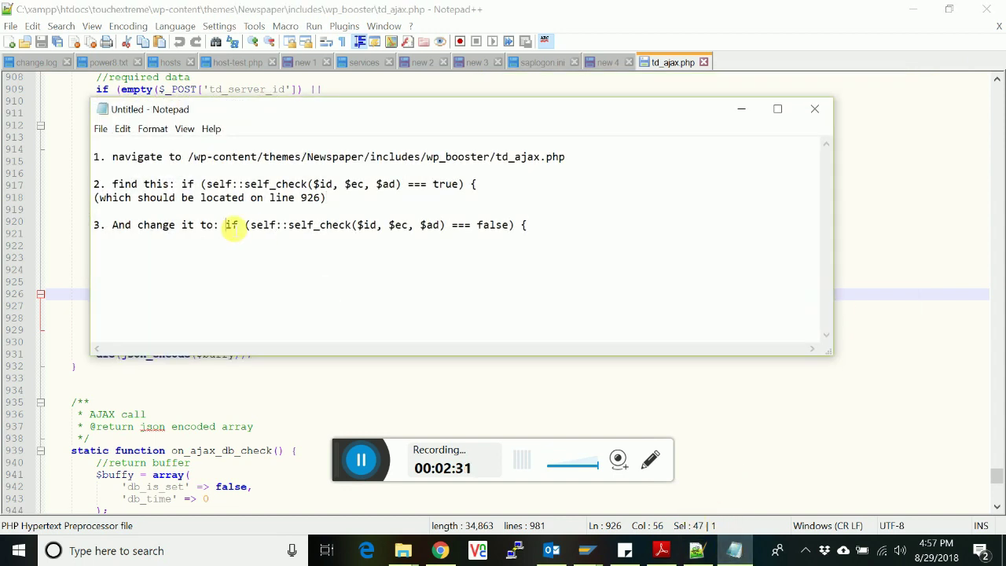
# Step: Copy the '=== false' replacement line from the Notepad instructions
pyautogui.moveTo(236, 229); pyautogui.dragTo(543, 243)
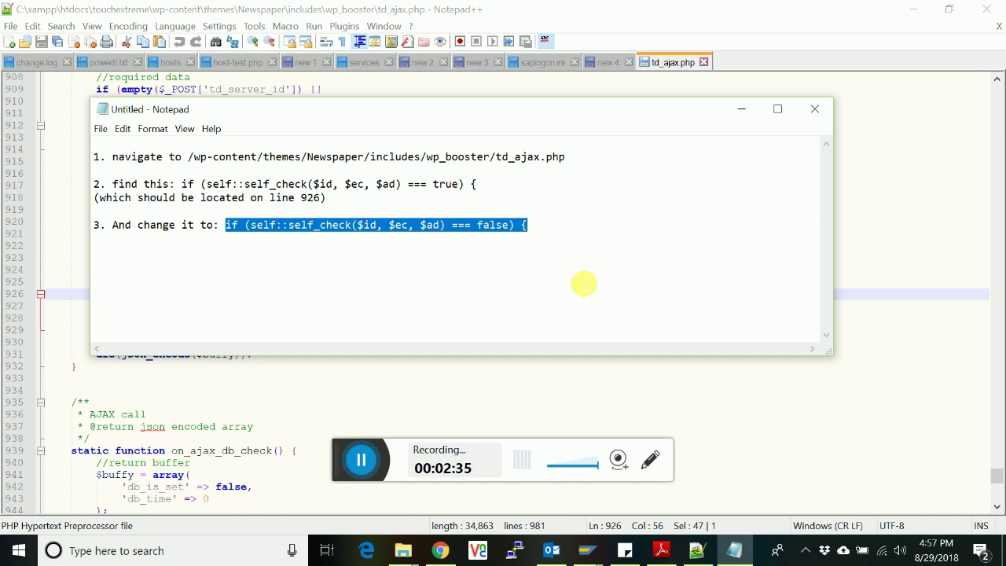
pyautogui.rightClick(505, 233)
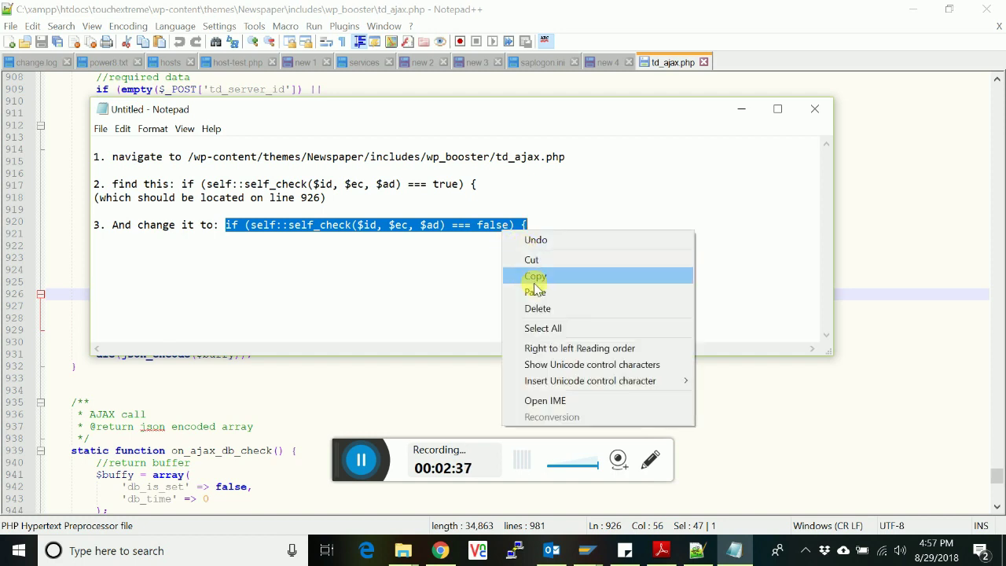
pyautogui.click(534, 277)
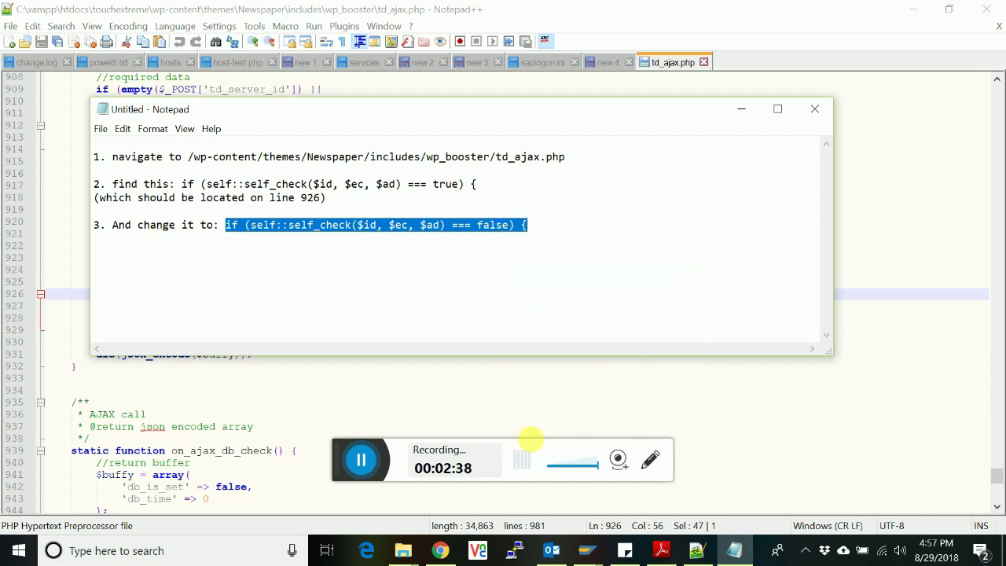
# Step: Paste it over the condition on line 926 of td_ajax.php and save the file
pyautogui.click(739, 109)
pyautogui.click(219, 294)
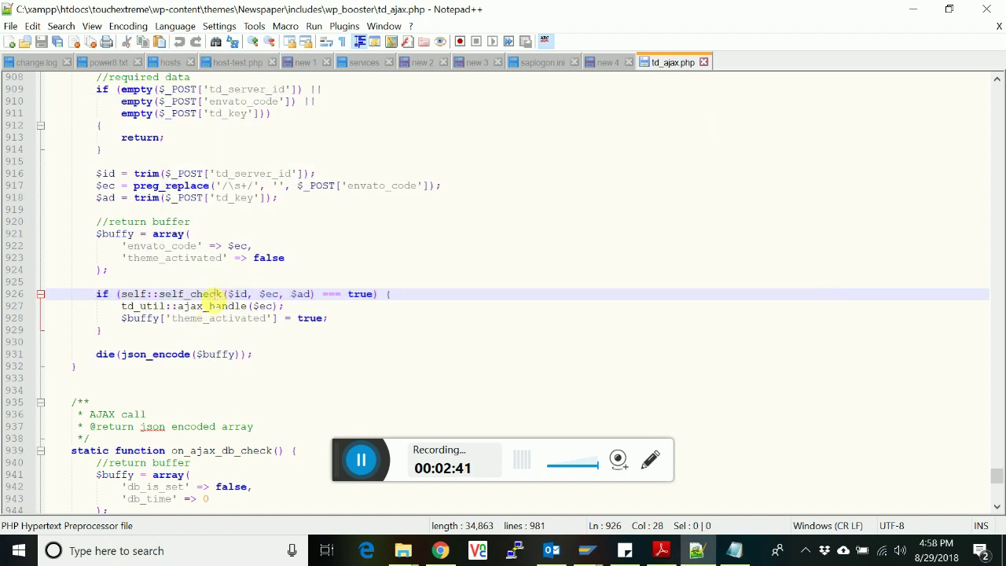
pyautogui.moveTo(97, 296); pyautogui.dragTo(391, 294)
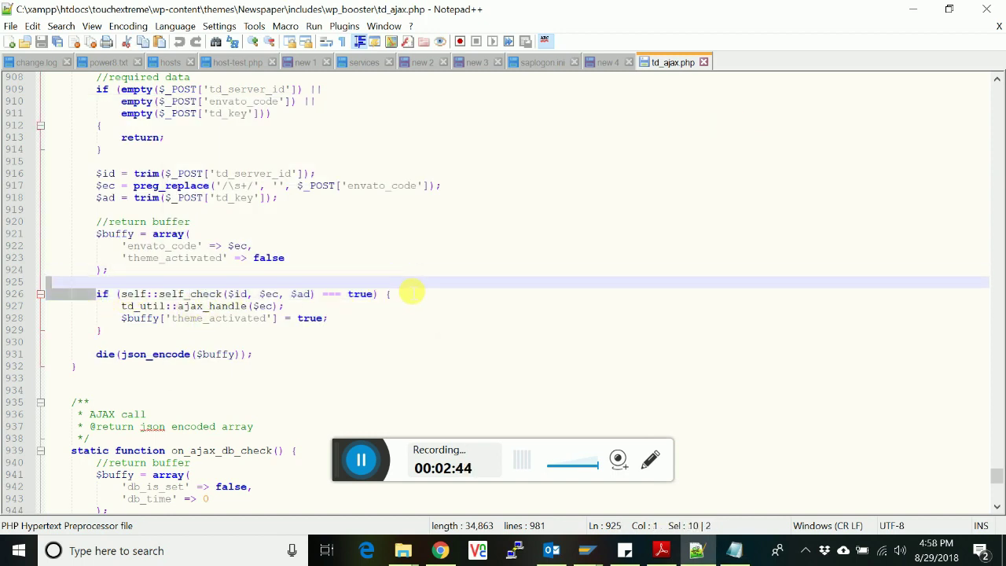
pyautogui.hotkey('ctrl', 'v')
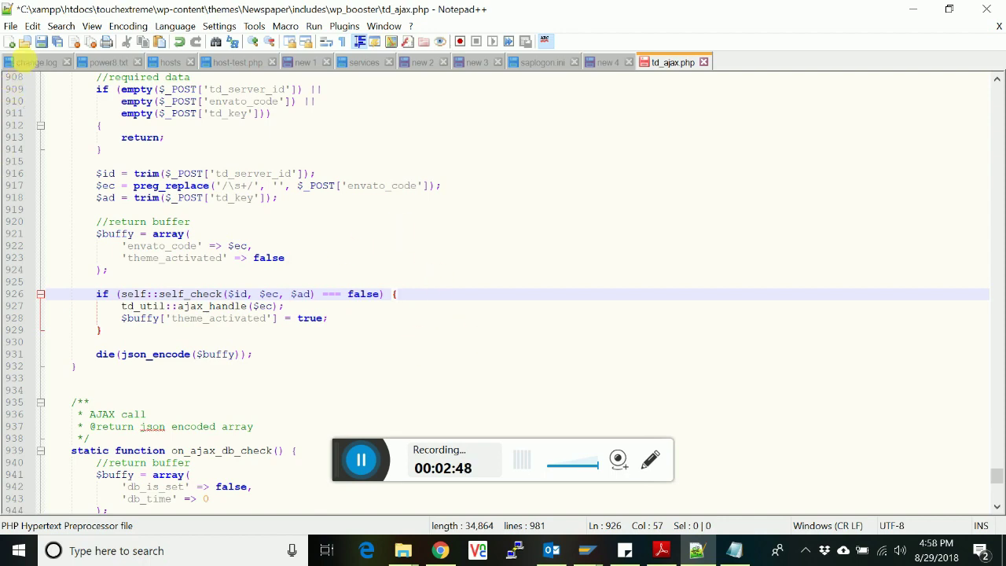
pyautogui.click(10, 26)
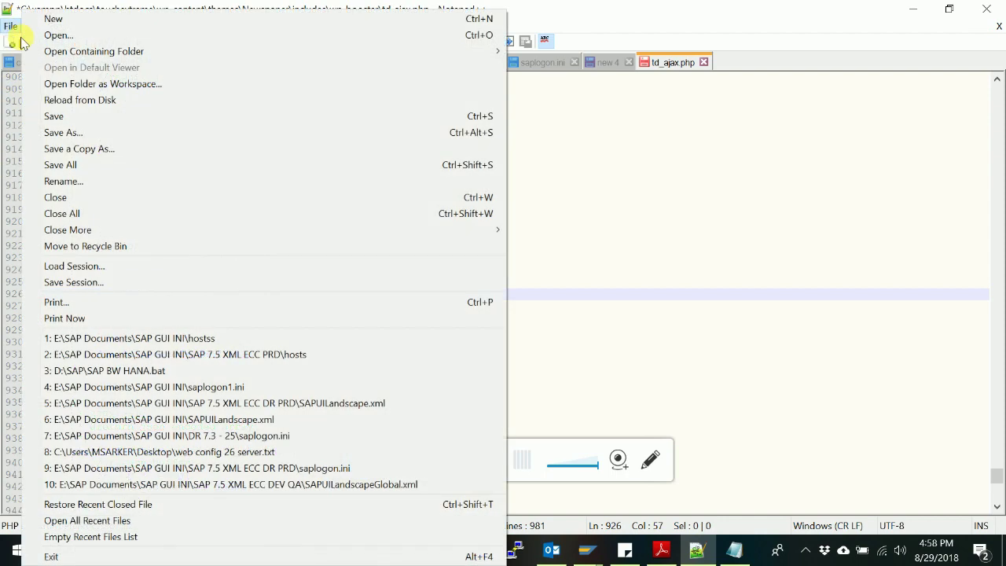
pyautogui.click(55, 115)
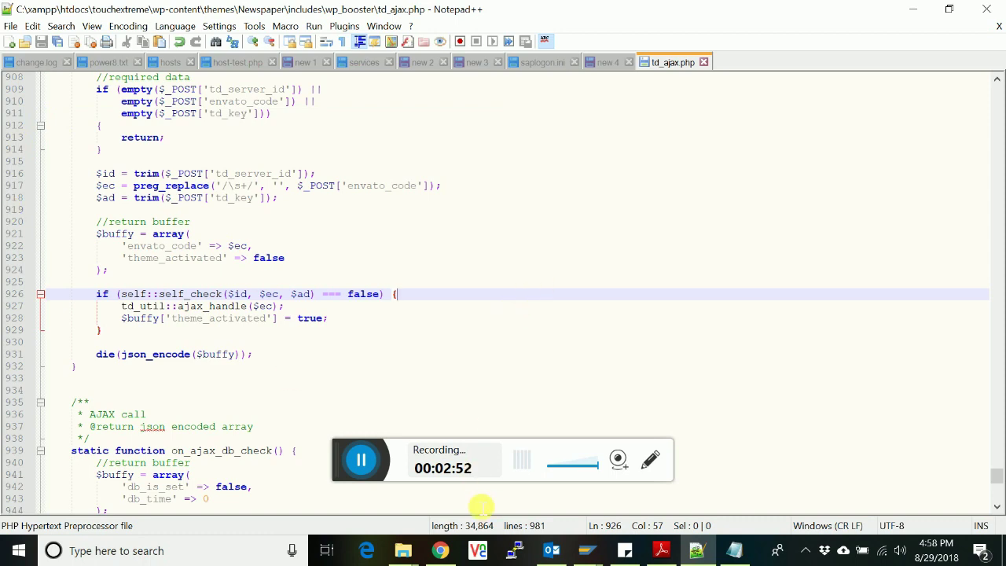
# Step: Return to Chrome's Edit Post tab and dismiss the Theme Activation alert
pyautogui.click(441, 550)
pyautogui.click(211, 7)
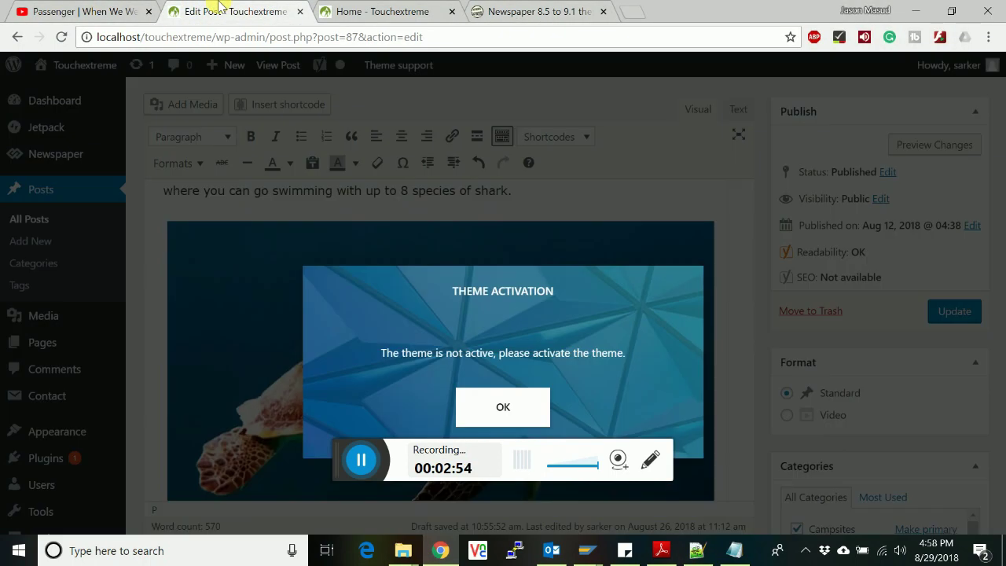
pyautogui.click(492, 417)
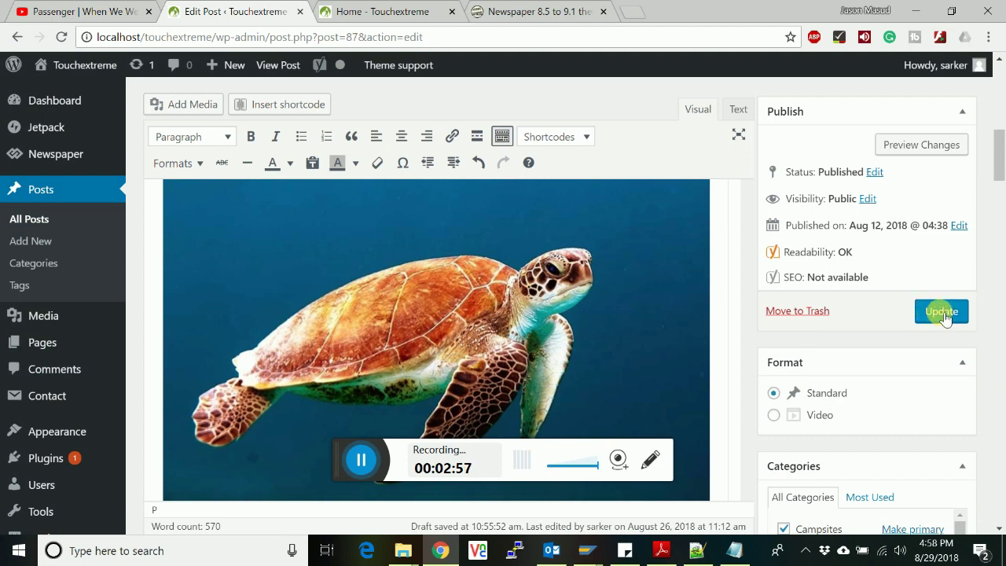
pyautogui.moveTo(54, 100)
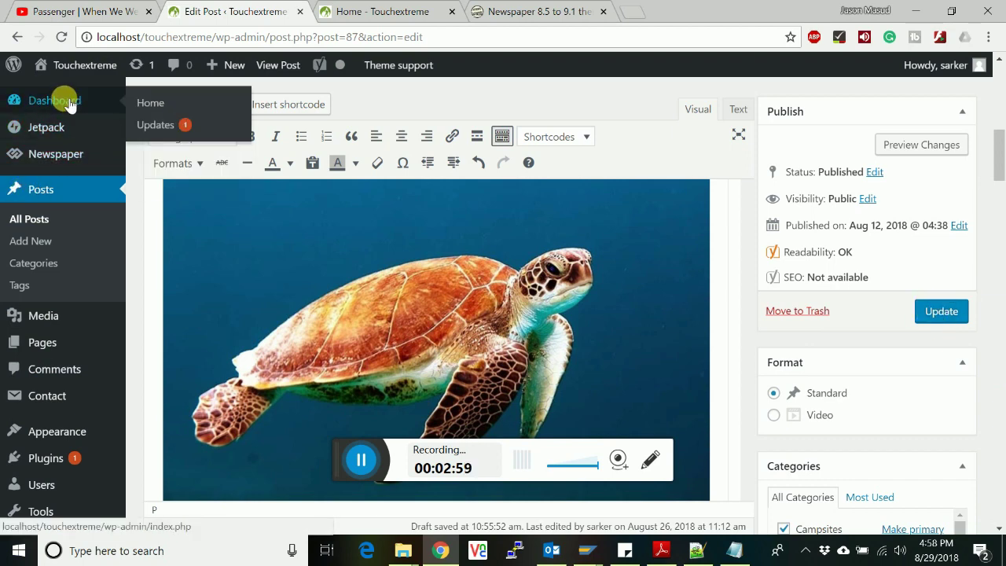
# Step: Leave the post editor for the Dashboard and open the Newspaper theme's code entry page
pyautogui.click(69, 104)
pyautogui.click(568, 126)
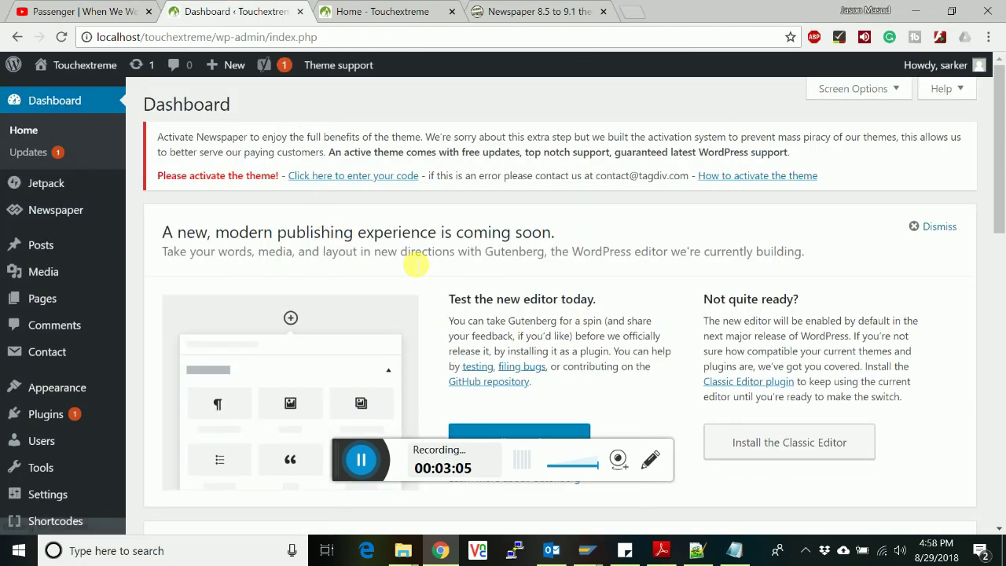
pyautogui.click(355, 176)
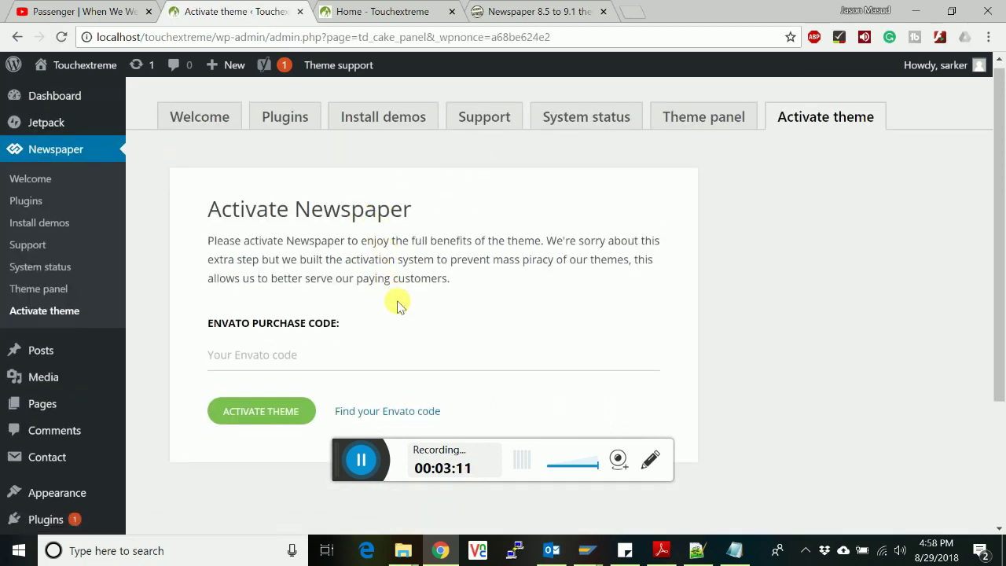
pyautogui.scroll(-3, 398, 305)
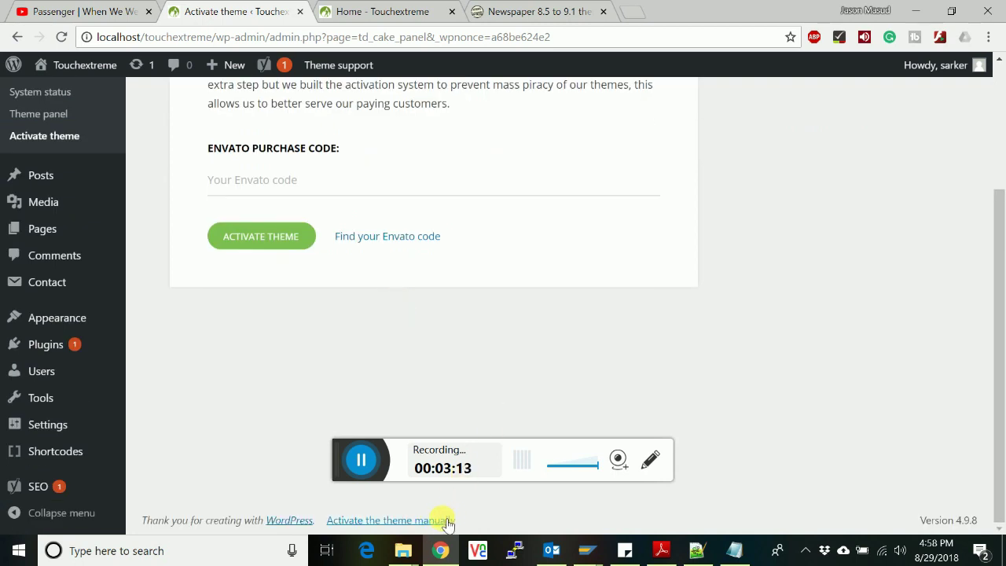
pyautogui.click(556, 445)
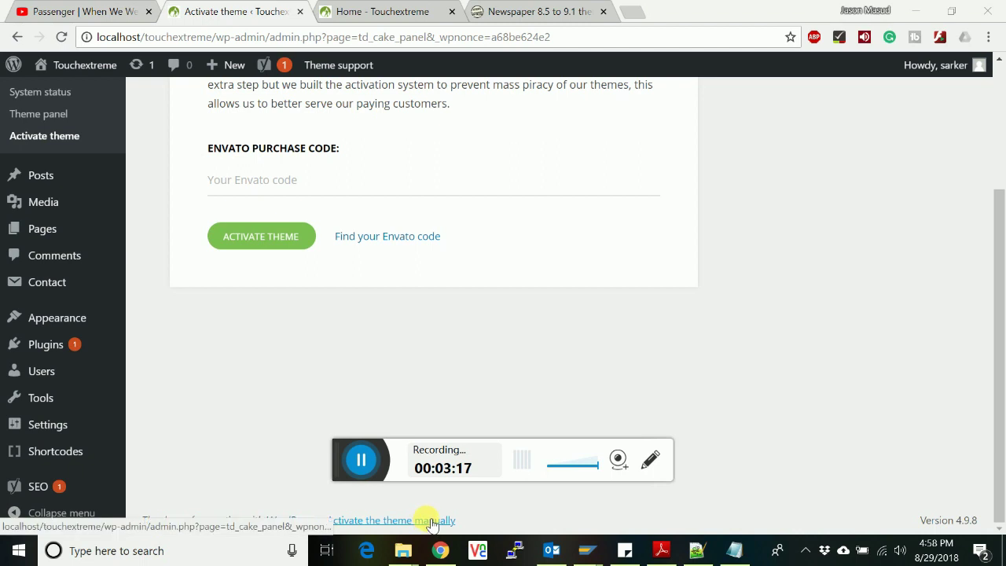
# Step: Choose manual activation, enter the Envato purchase code and TagDiv activation key, and activate
pyautogui.click(431, 522)
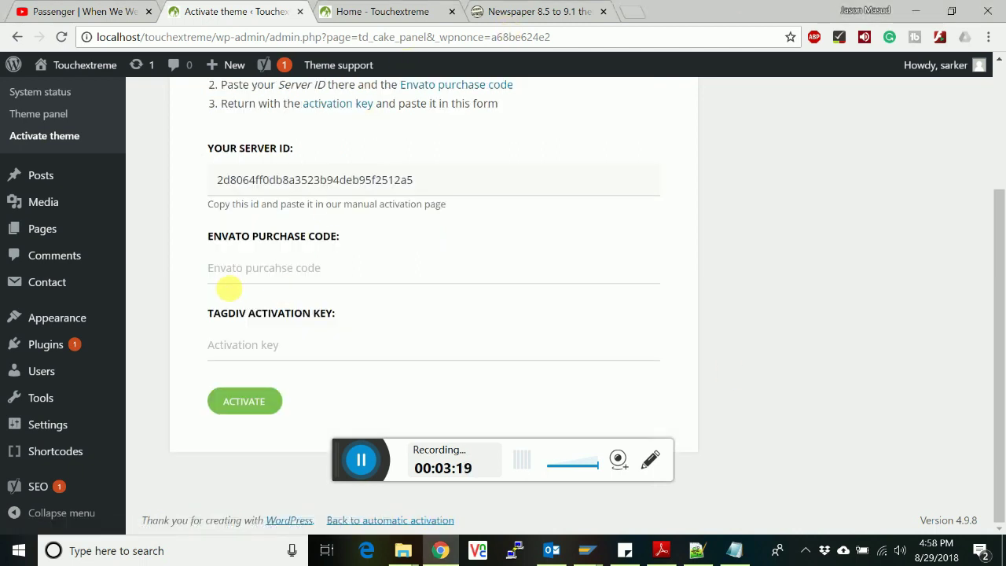
pyautogui.click(236, 281)
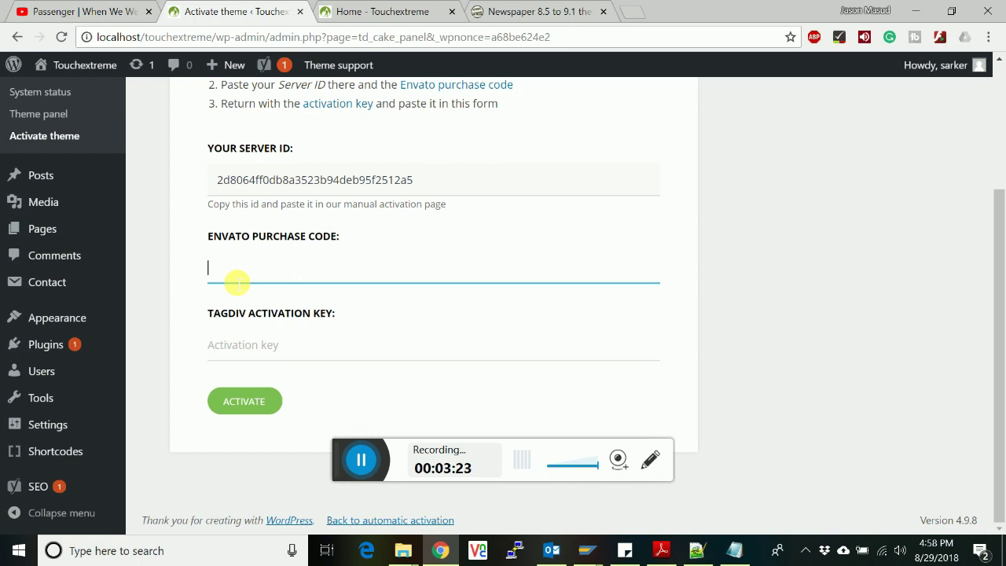
pyautogui.click(295, 180)
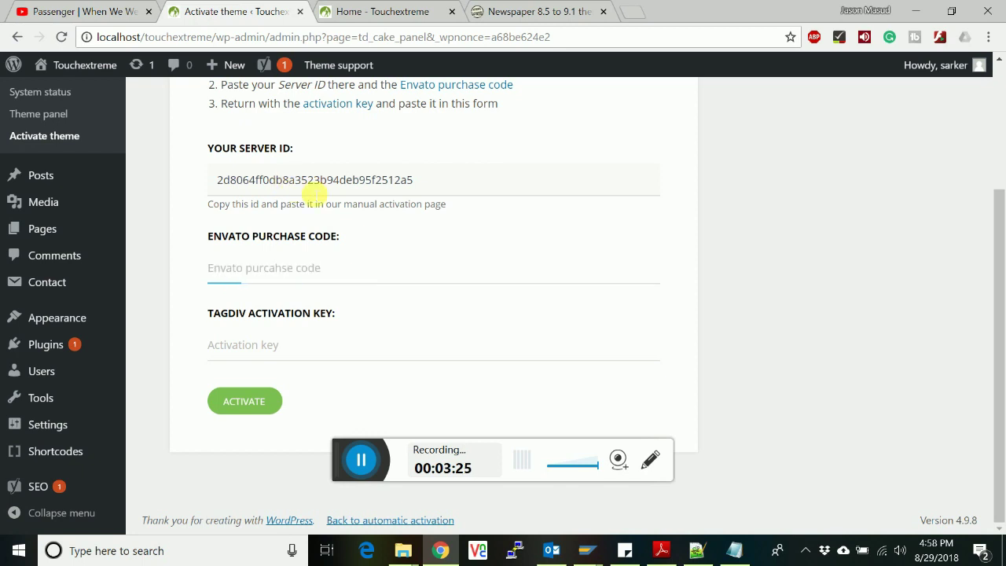
pyautogui.click(226, 271)
pyautogui.write('wonderside.net')
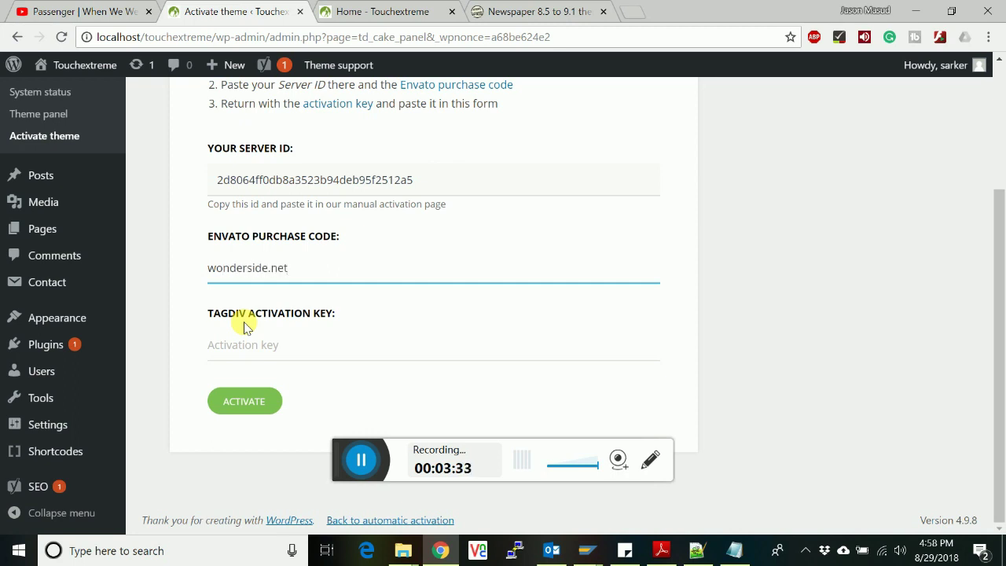
pyautogui.click(242, 348)
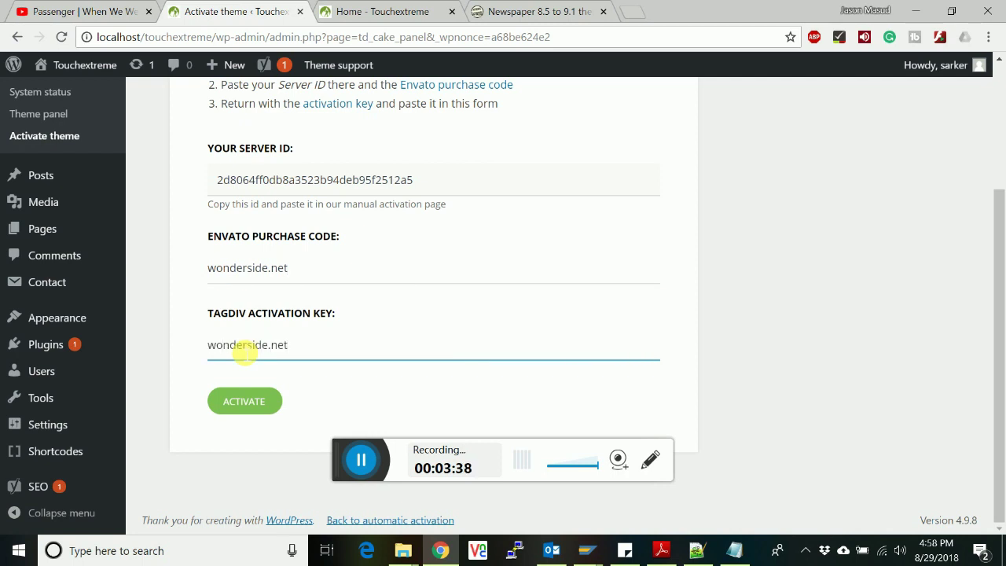
pyautogui.click(264, 403)
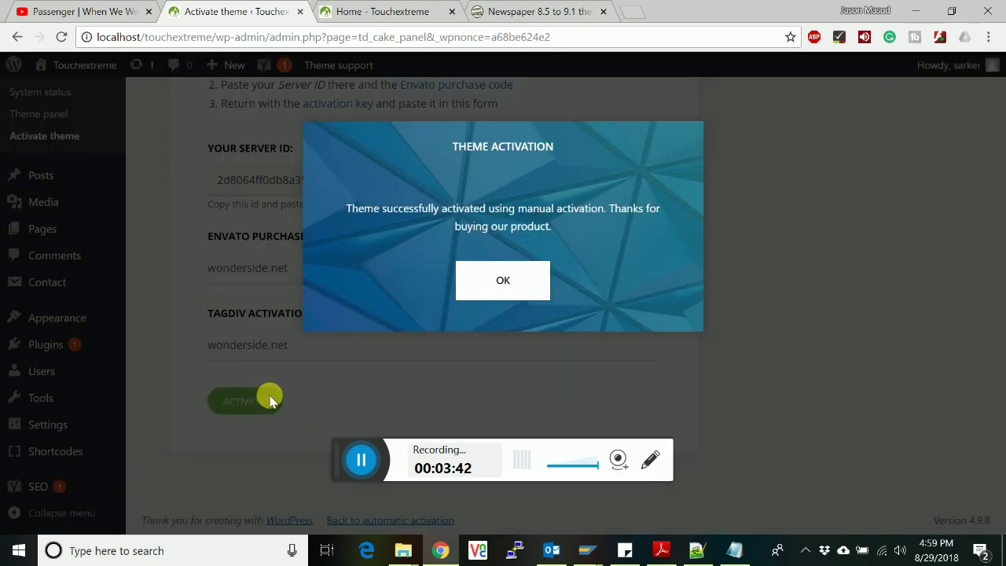
# Step: Dismiss the activation success message and revisit the Newspaper welcome page
pyautogui.click(521, 280)
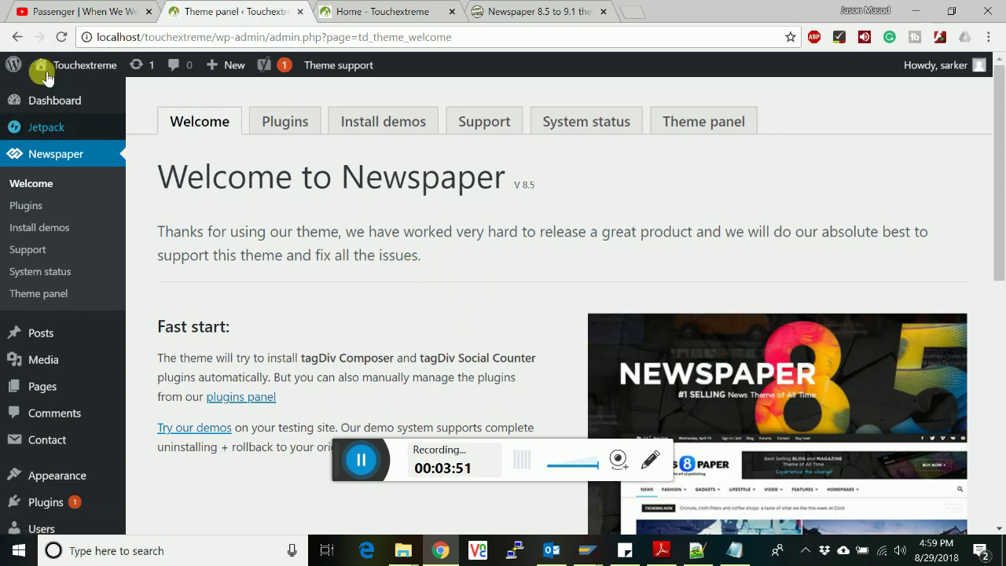
pyautogui.scroll(-4, 350, 330)
pyautogui.scroll(4, 356, 338)
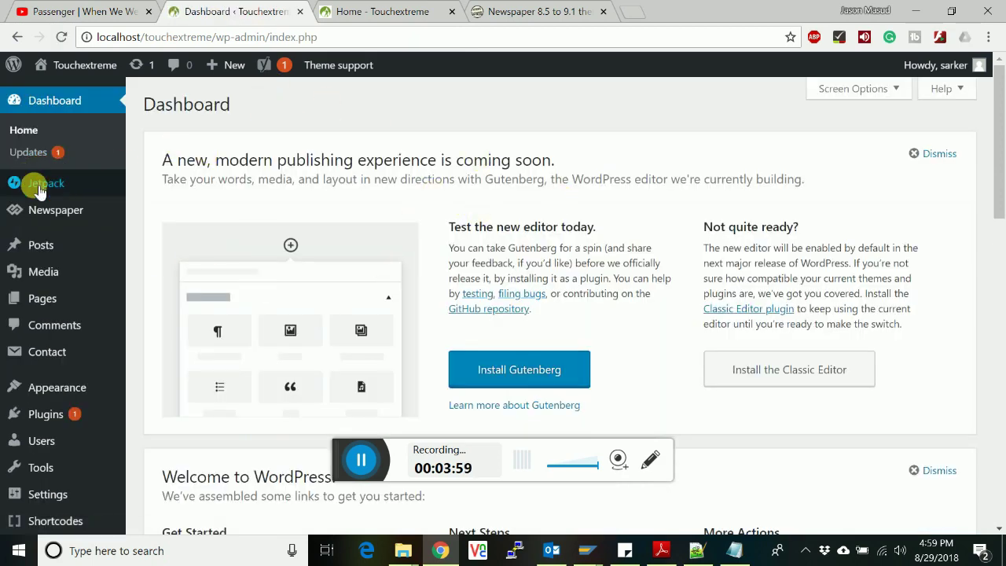
pyautogui.moveTo(55, 210)
pyautogui.click(158, 213)
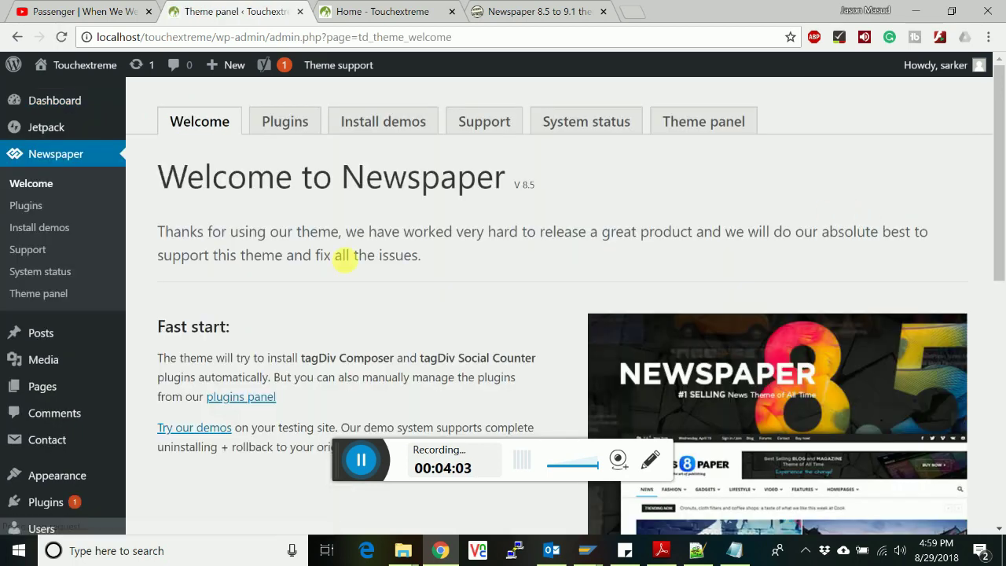
pyautogui.scroll(-3, 692, 205)
pyautogui.scroll(-4, 697, 224)
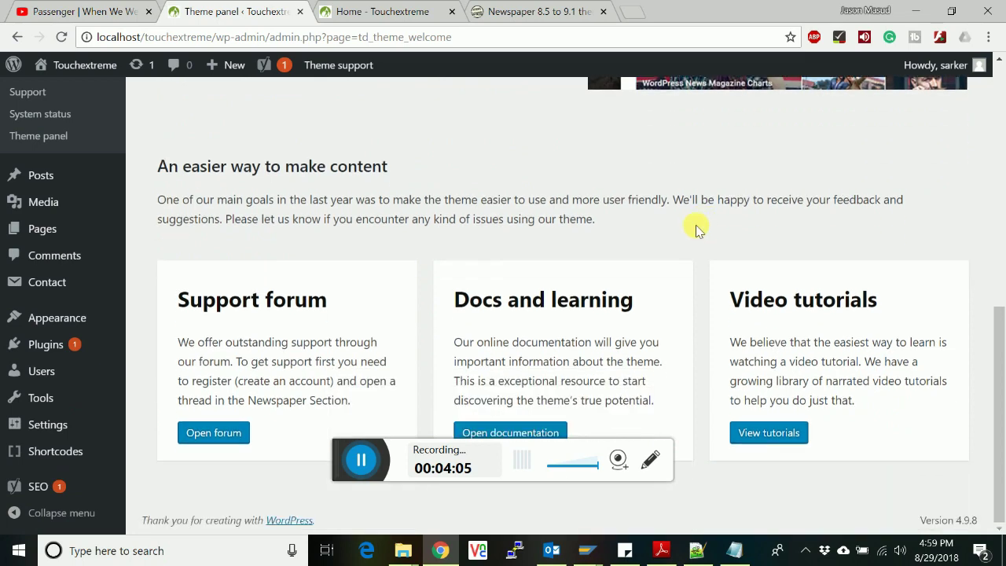
pyautogui.scroll(10, 699, 238)
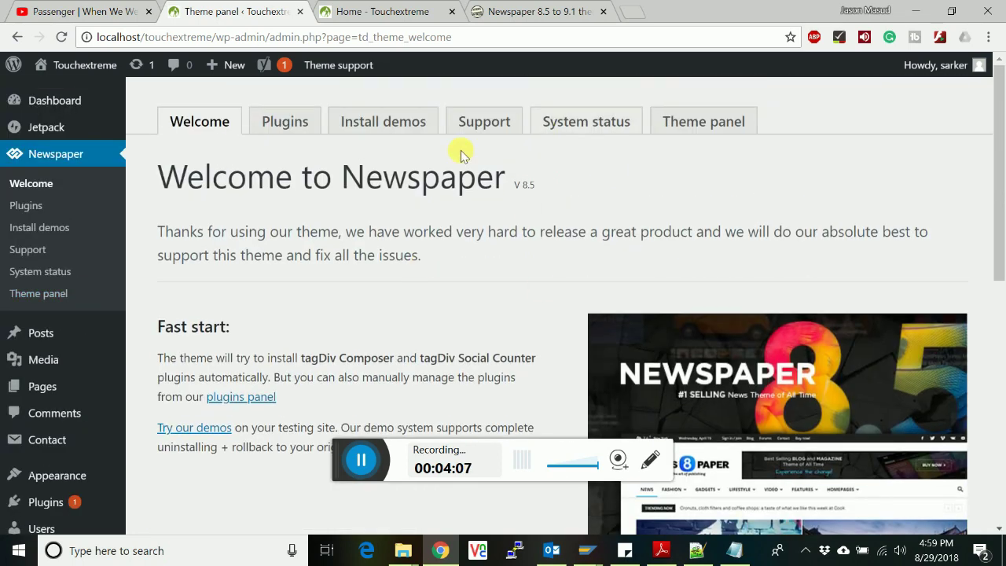
# Step: Open Posts > All Posts and scroll the list of six posts
pyautogui.moveTo(41, 176)
pyautogui.click(152, 339)
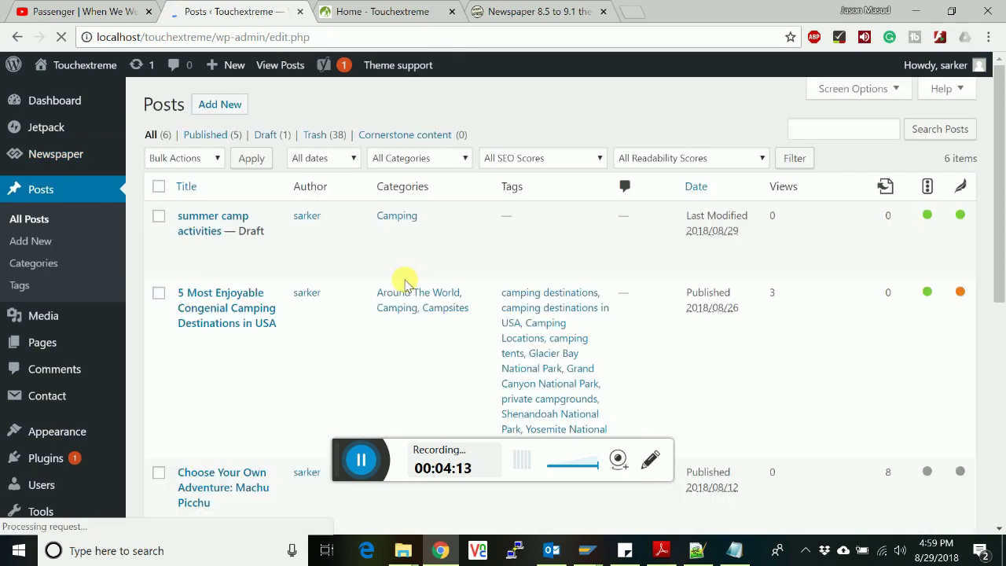
pyautogui.scroll(-3, 405, 282)
pyautogui.scroll(-2, 405, 282)
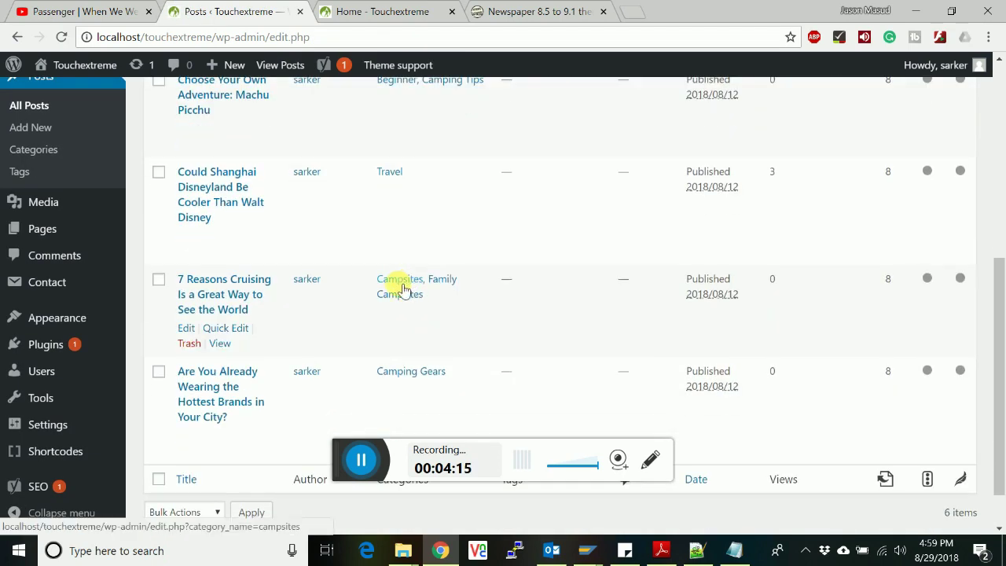
# Step: Open the cruising post for editing and copy its opening shark-diving paragraph
pyautogui.click(187, 330)
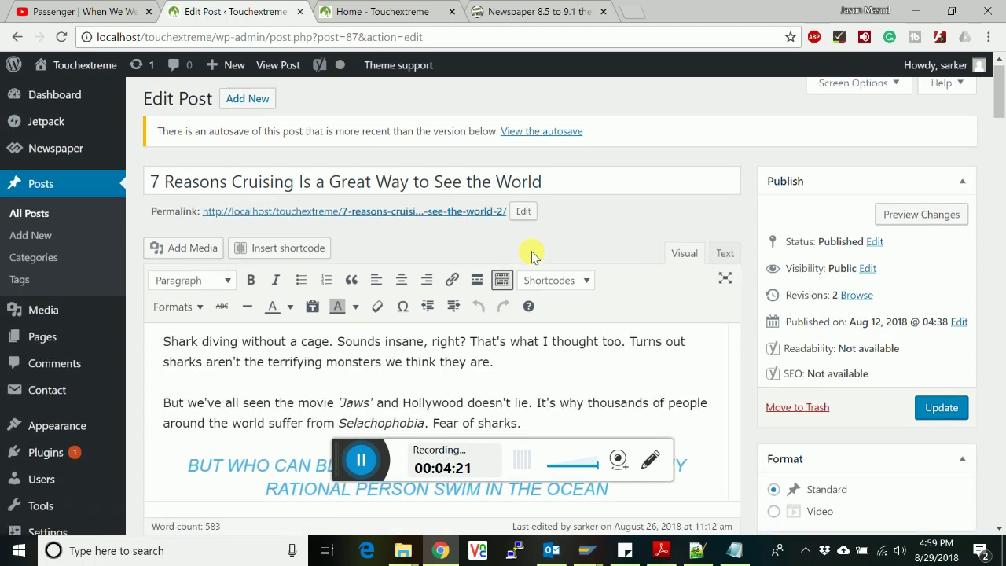
pyautogui.scroll(-3, 531, 256)
pyautogui.scroll(-1, 531, 251)
pyautogui.scroll(-2, 531, 252)
pyautogui.scroll(-3, 539, 259)
pyautogui.scroll(-5, 539, 261)
pyautogui.scroll(15, 201, 287)
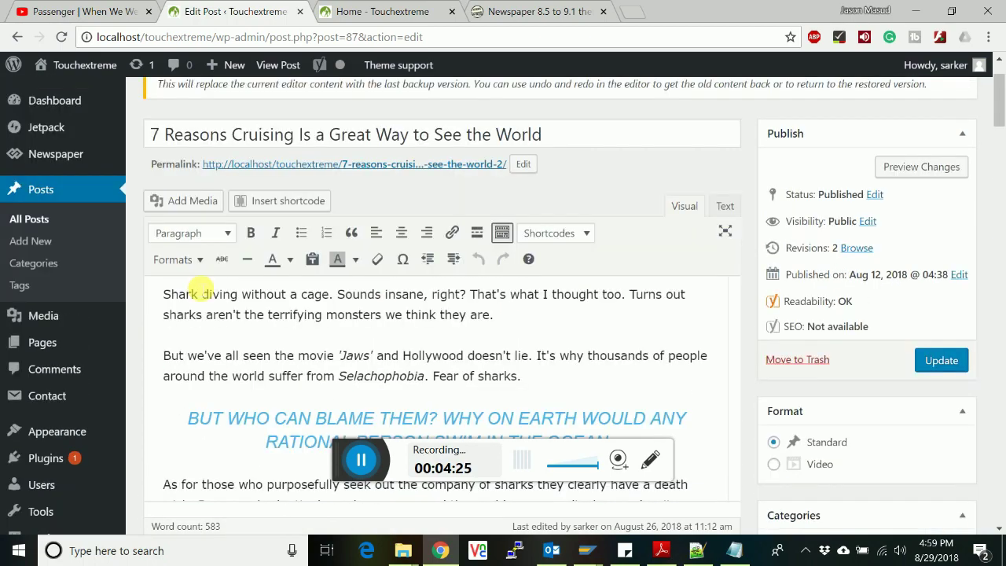
pyautogui.moveTo(162, 293); pyautogui.dragTo(174, 295)
pyautogui.moveTo(282, 305); pyautogui.dragTo(552, 319)
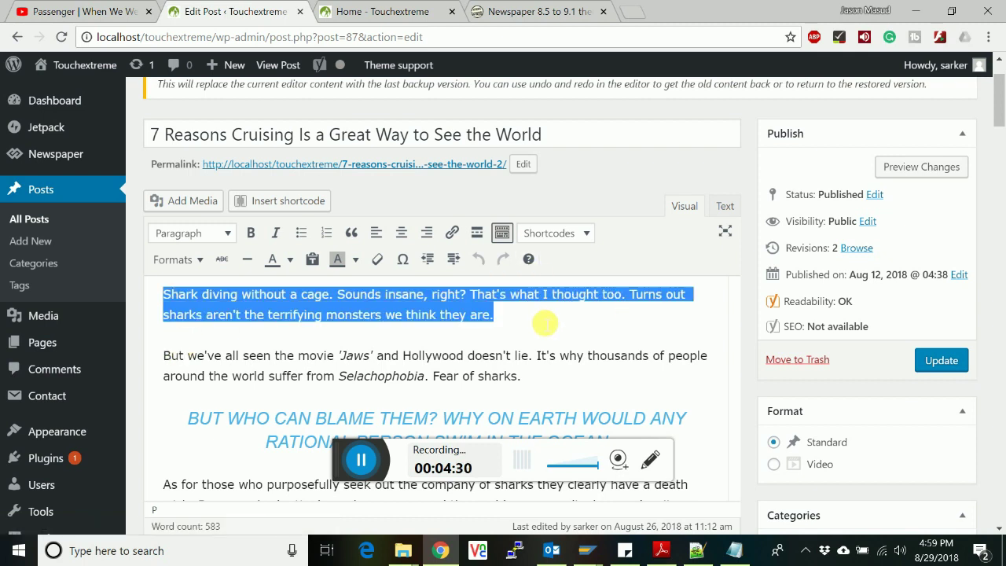
pyautogui.rightClick(461, 317)
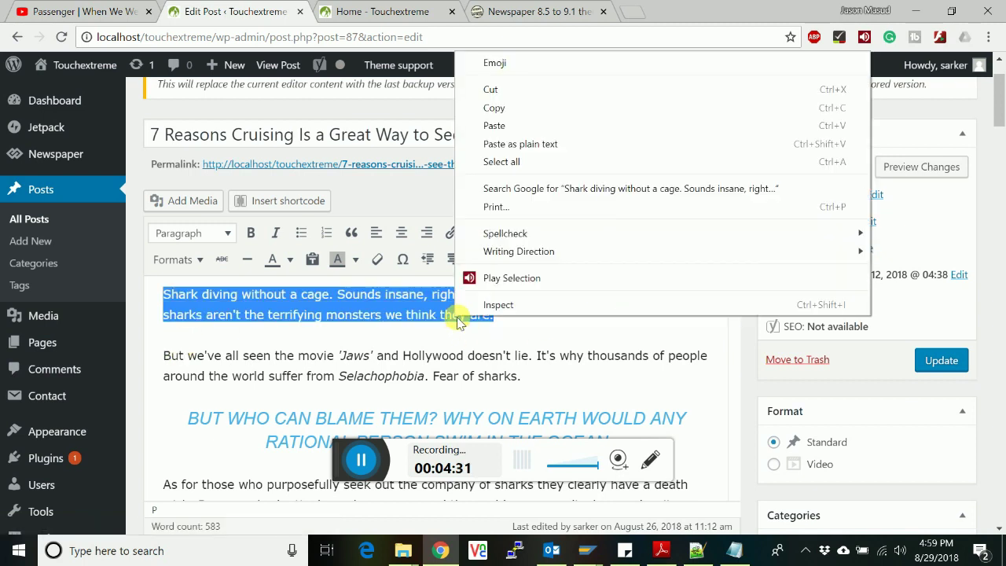
pyautogui.click(503, 86)
# Step: Paste the paragraph as new paragraphs after 'species of shark.' and after 'waters.'
pyautogui.scroll(-6, 445, 304)
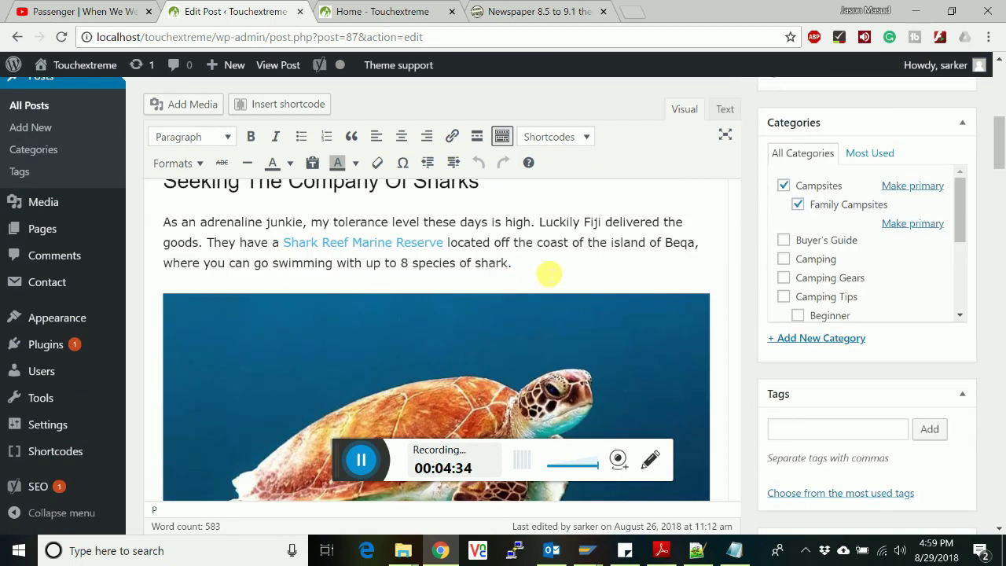
pyautogui.click(554, 274)
pyautogui.press('Return')
pyautogui.hotkey('ctrl', 'v')
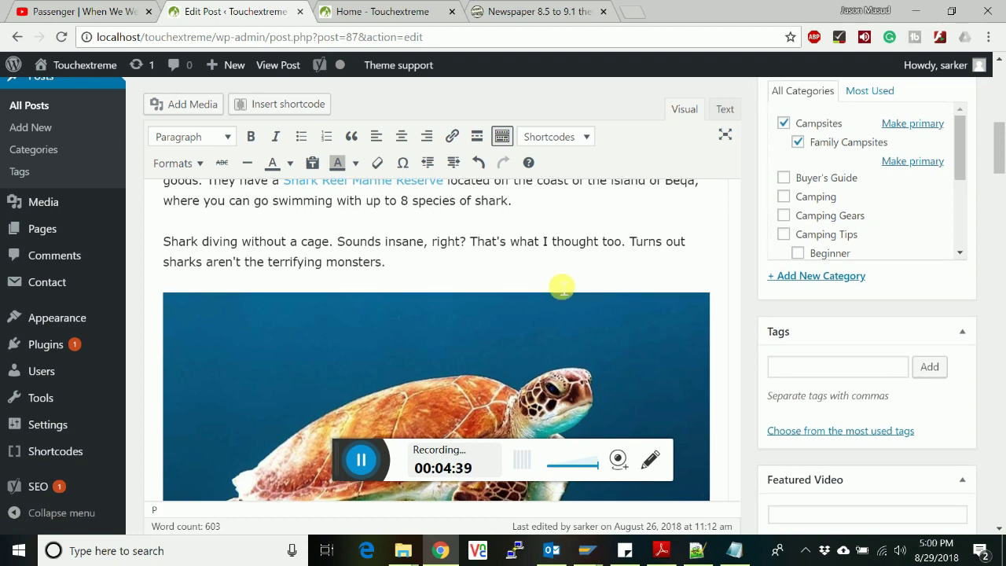
pyautogui.scroll(-8, 558, 283)
pyautogui.click(550, 291)
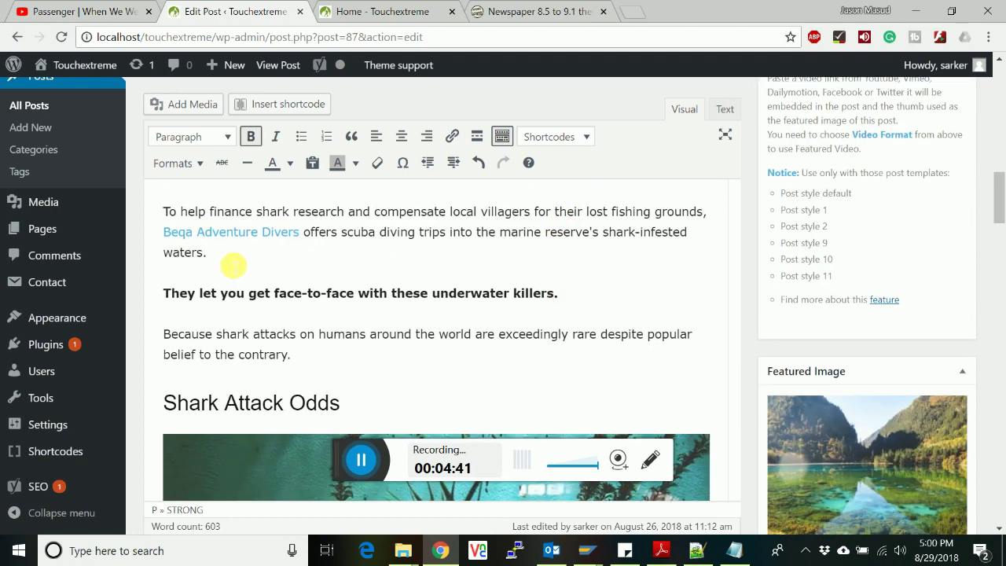
pyautogui.click(234, 266)
pyautogui.press('Return')
pyautogui.hotkey('ctrl', 'v')
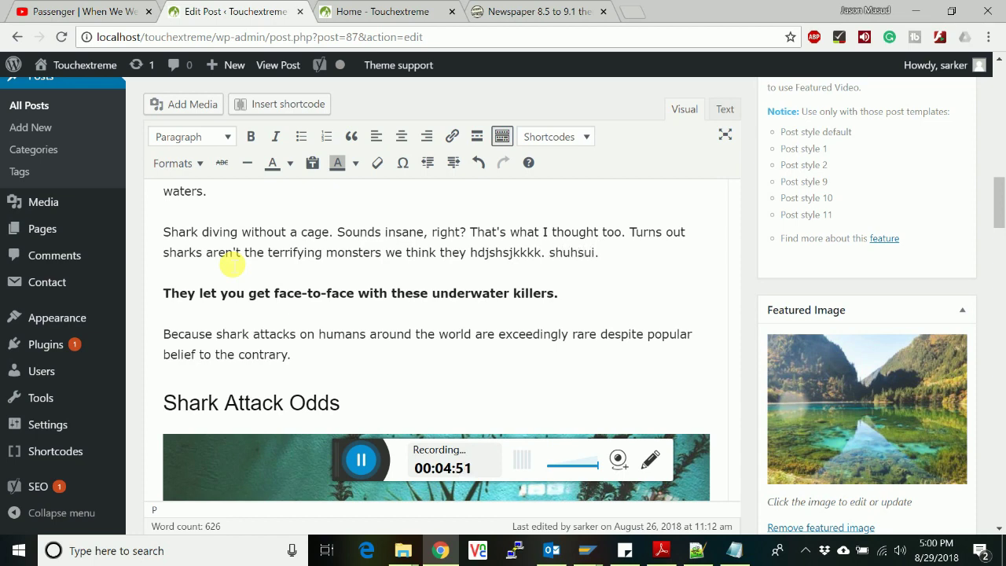
# Step: Reload the post editor and scroll through the reloaded post
pyautogui.press('F5')
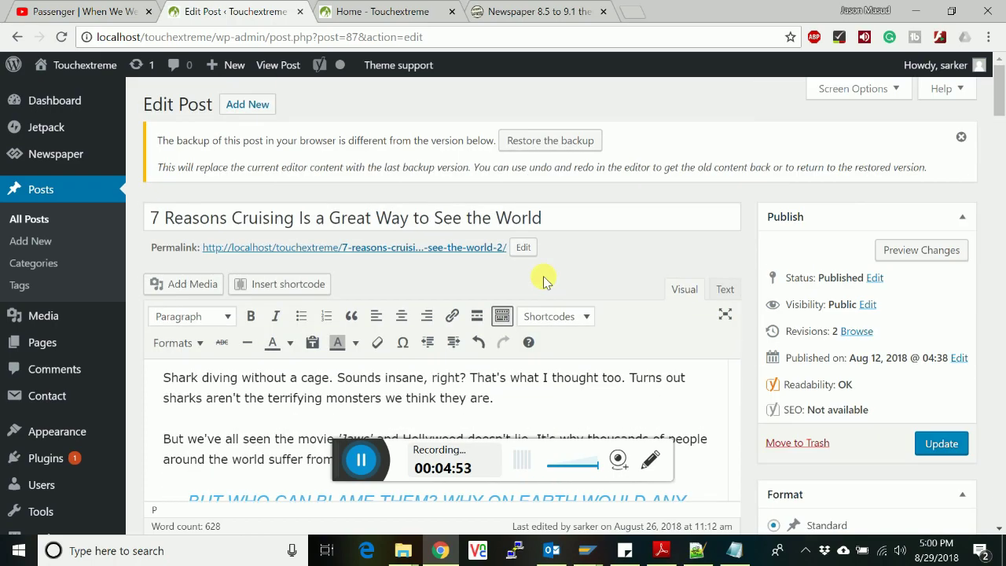
pyautogui.scroll(-4, 534, 306)
pyautogui.scroll(-4, 526, 335)
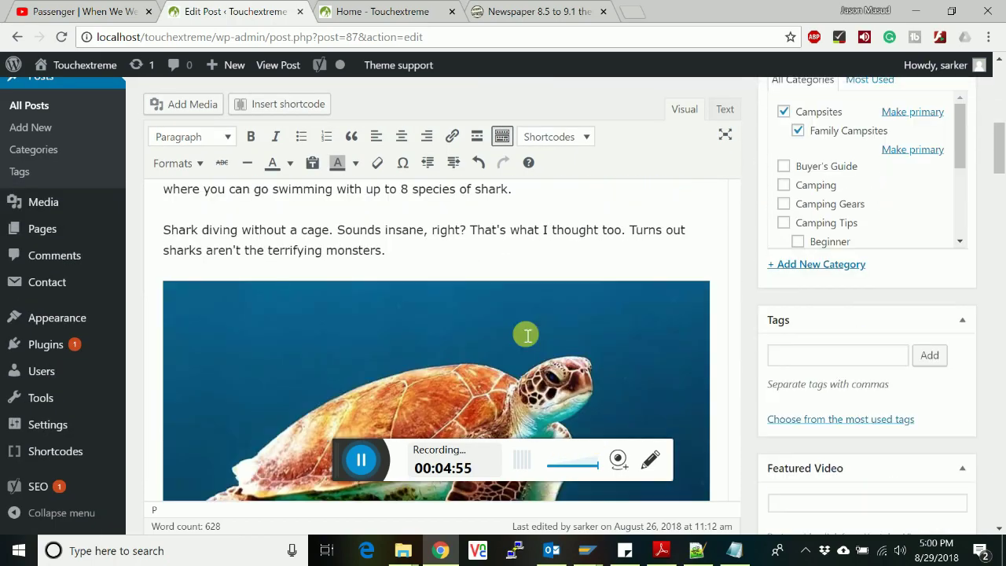
pyautogui.scroll(4, 525, 334)
pyautogui.scroll(4, 523, 333)
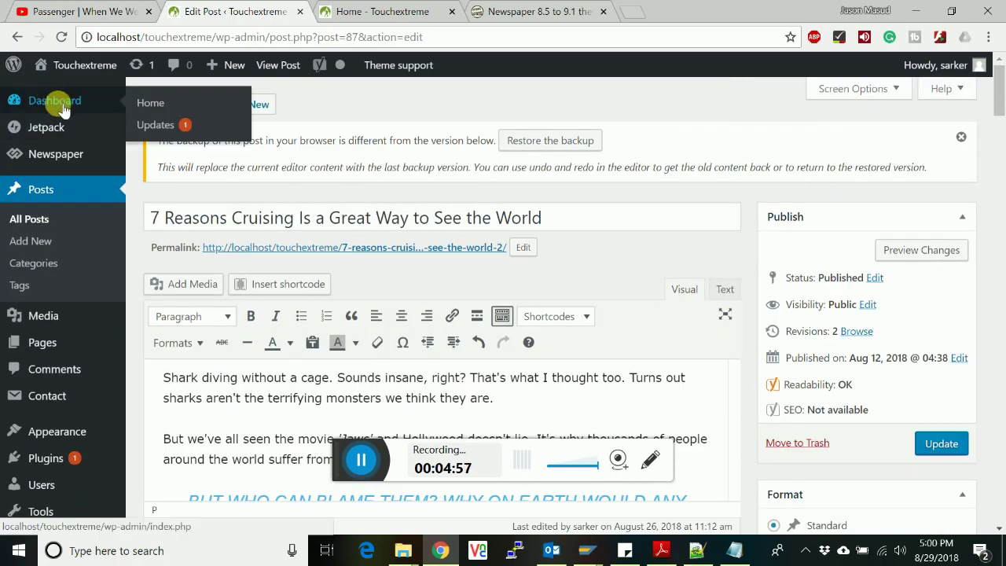
pyautogui.moveTo(55, 154)
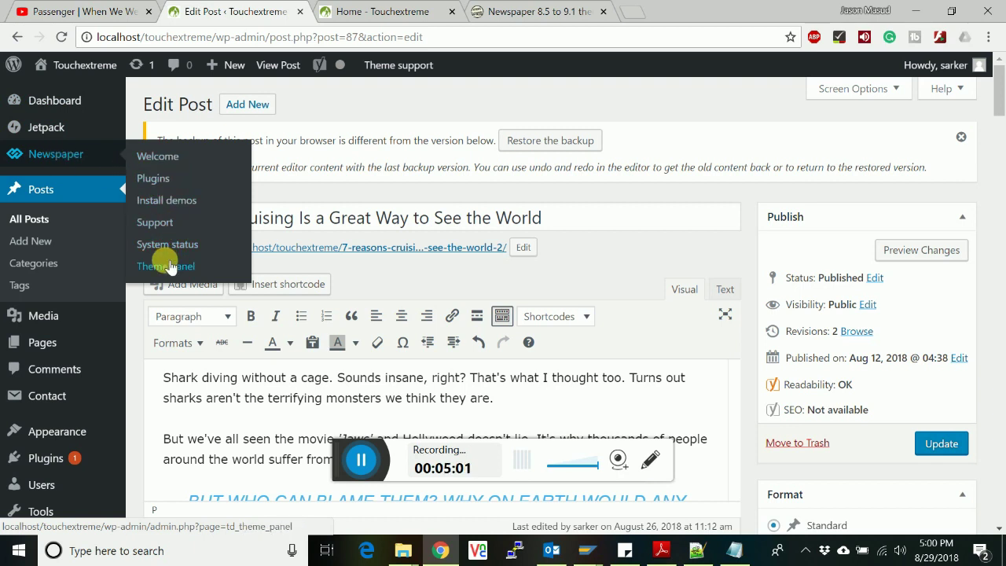
# Step: Leave the unsaved post editor for the Newspaper theme panel
pyautogui.click(167, 265)
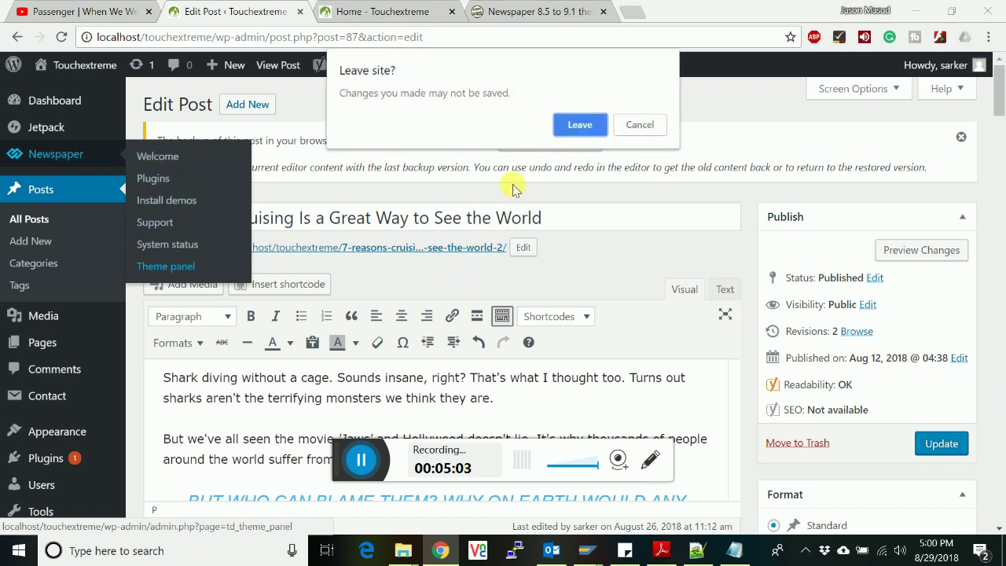
pyautogui.click(579, 124)
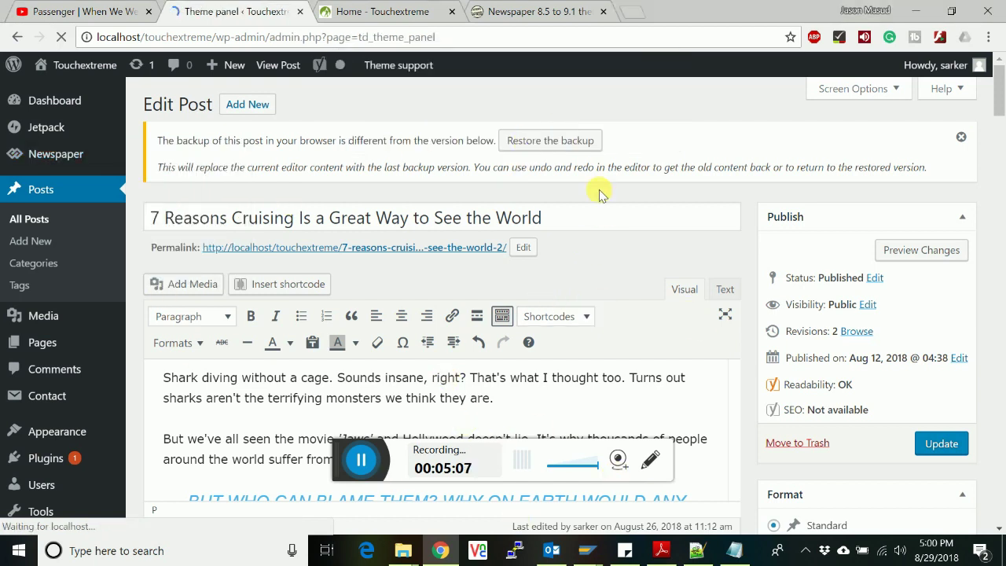
pyautogui.scroll(-3, 602, 225)
pyautogui.scroll(-2, 605, 234)
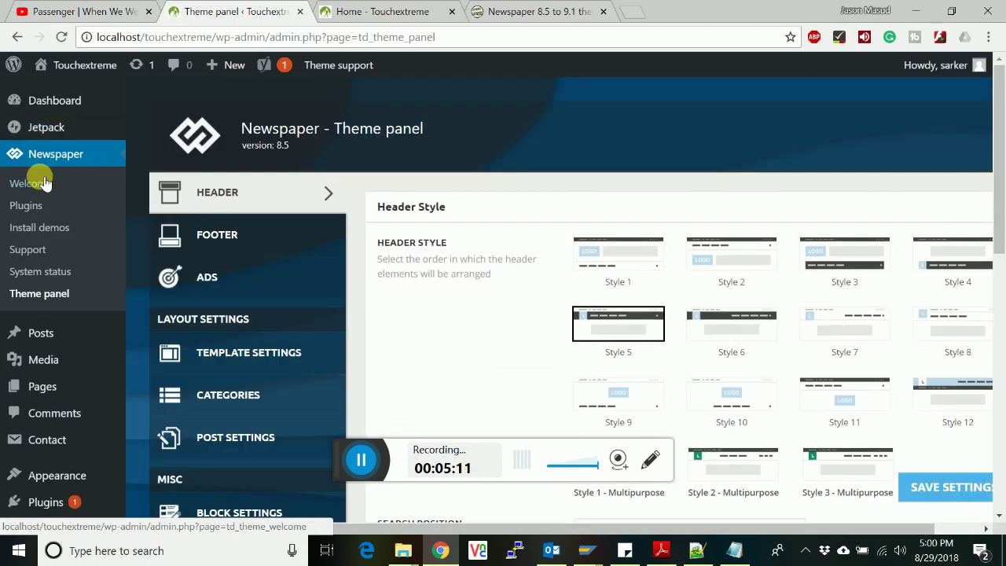
# Step: Open the Newspaper Welcome page and select its theme version label V 8.5
pyautogui.click(40, 183)
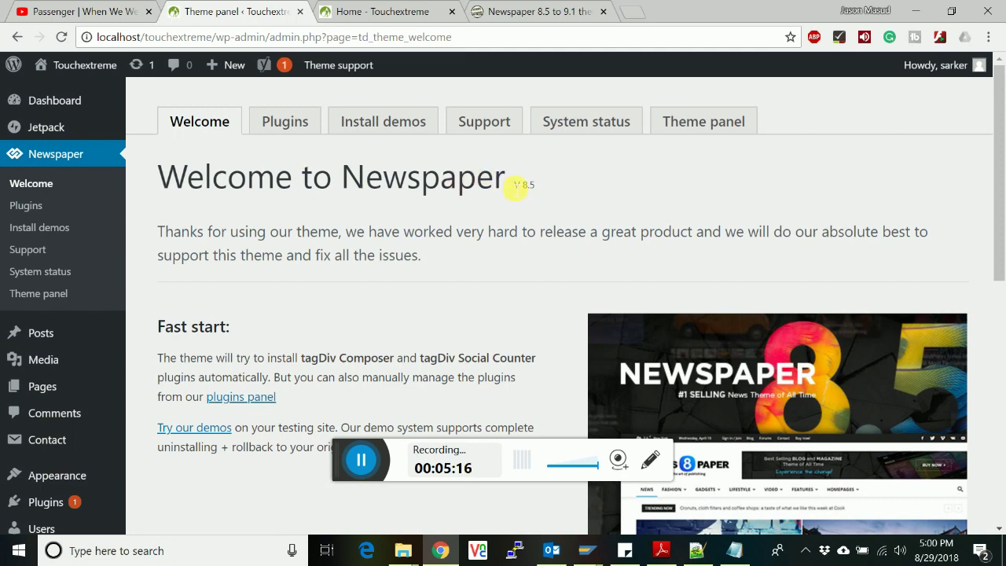
pyautogui.moveTo(515, 185); pyautogui.dragTo(548, 183)
pyautogui.scroll(-2, 512, 252)
pyautogui.scroll(2, 514, 251)
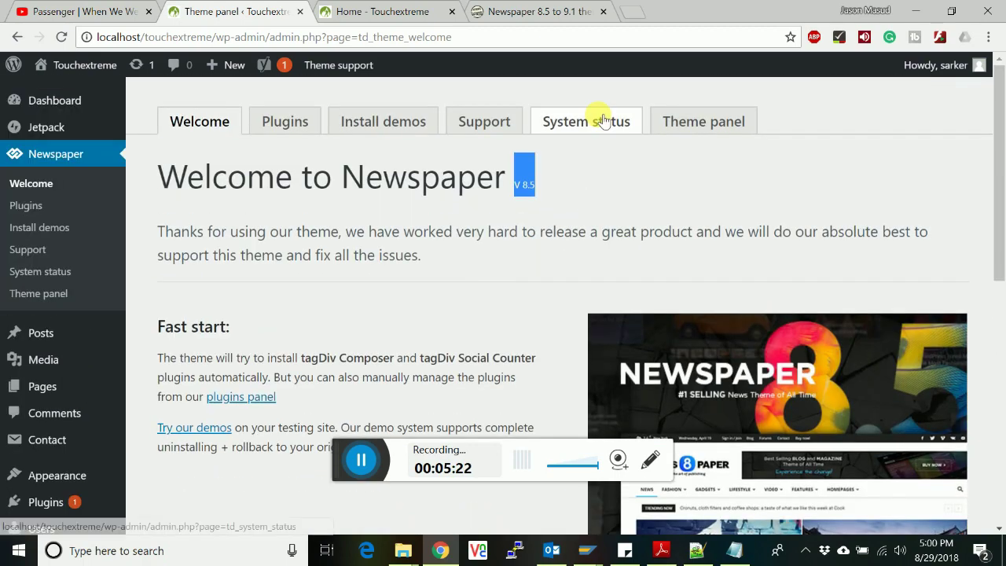
# Step: Review Newspaper's system status: theme registration, version 8.5, and available 8.7.2
pyautogui.click(585, 126)
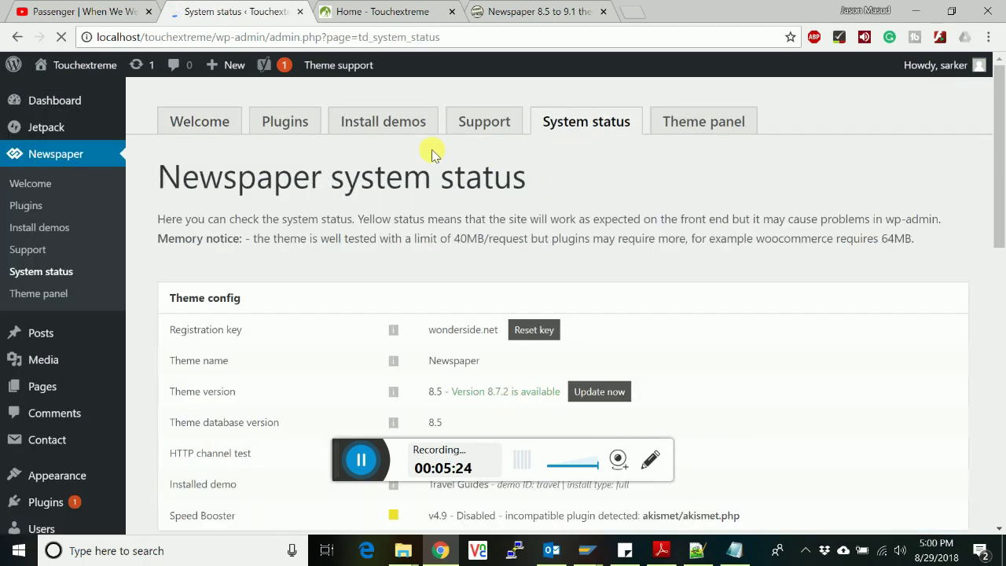
pyautogui.scroll(-1, 440, 161)
pyautogui.scroll(-1, 440, 161)
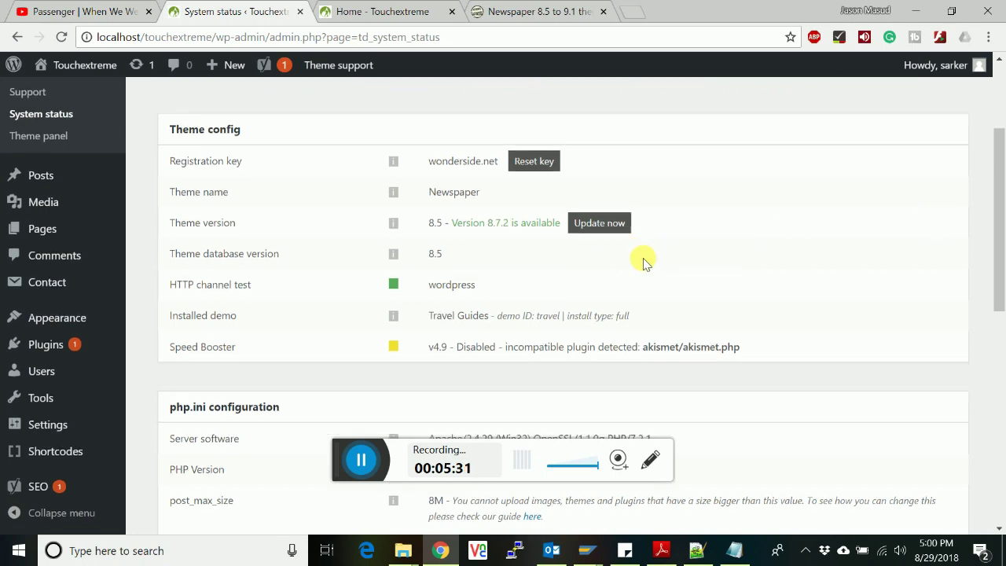
pyautogui.scroll(-3, 643, 262)
pyautogui.scroll(-4, 643, 263)
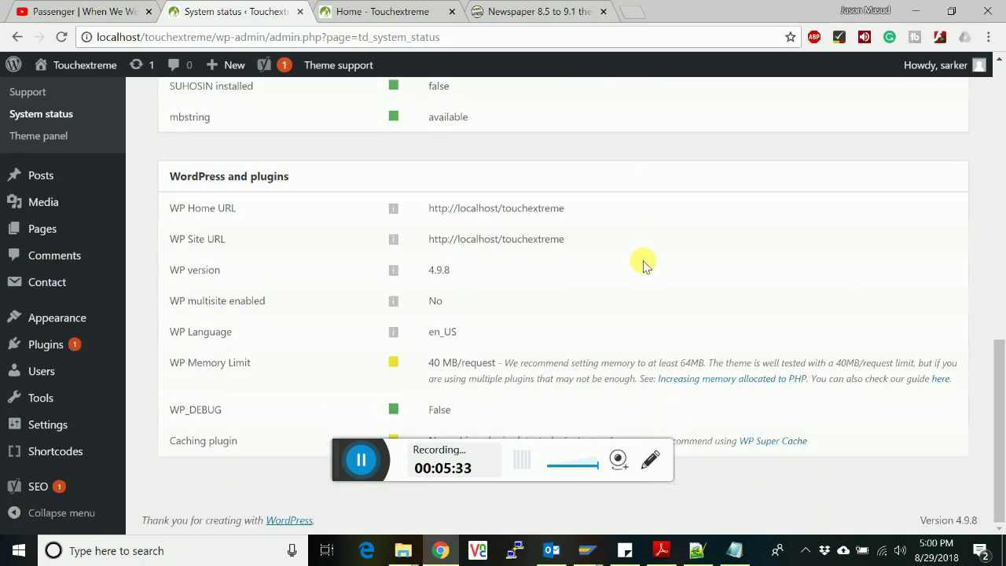
pyautogui.scroll(10, 643, 262)
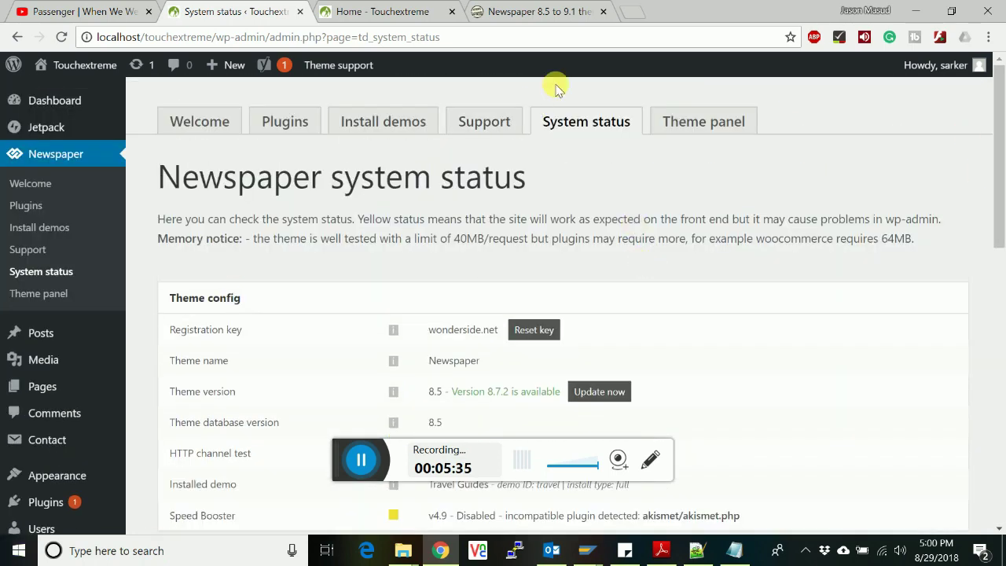